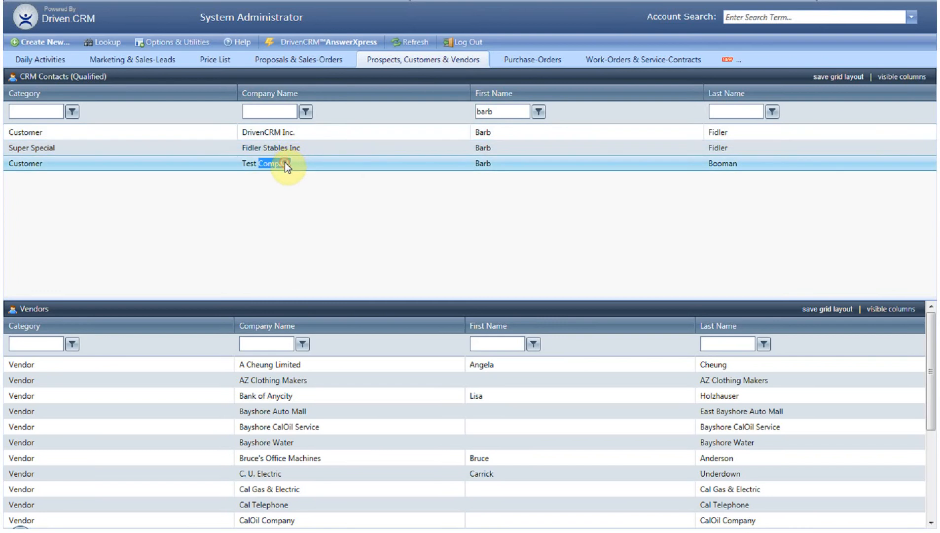
Step: Open the Test Company account and start a new project with the account's contact as the customer
left_click(394, 165)
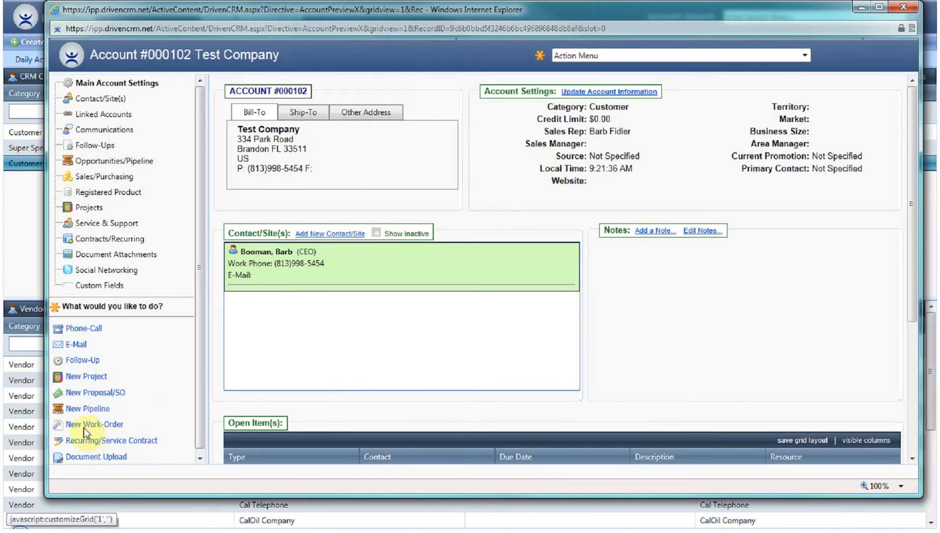
left_click(76, 379)
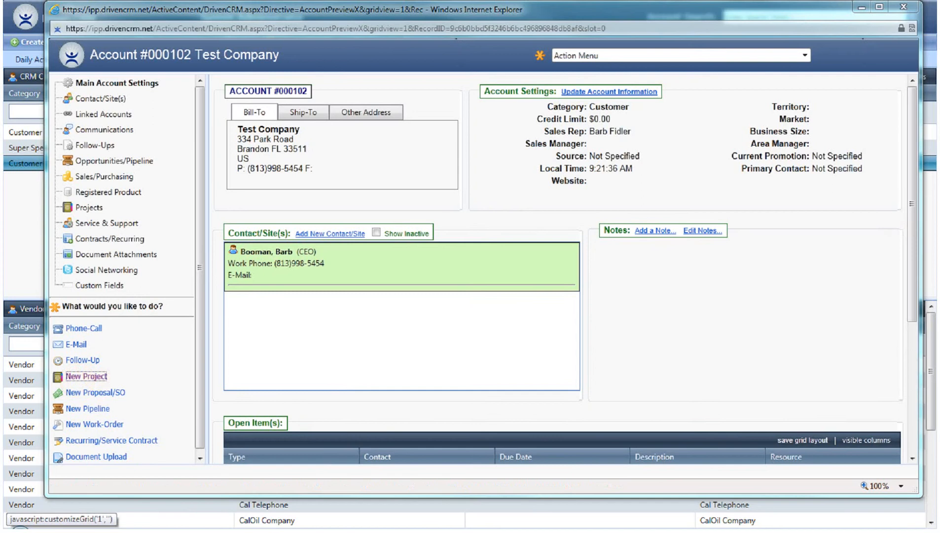
left_click_drag(454, 28, 350, 21)
left_click(263, 139)
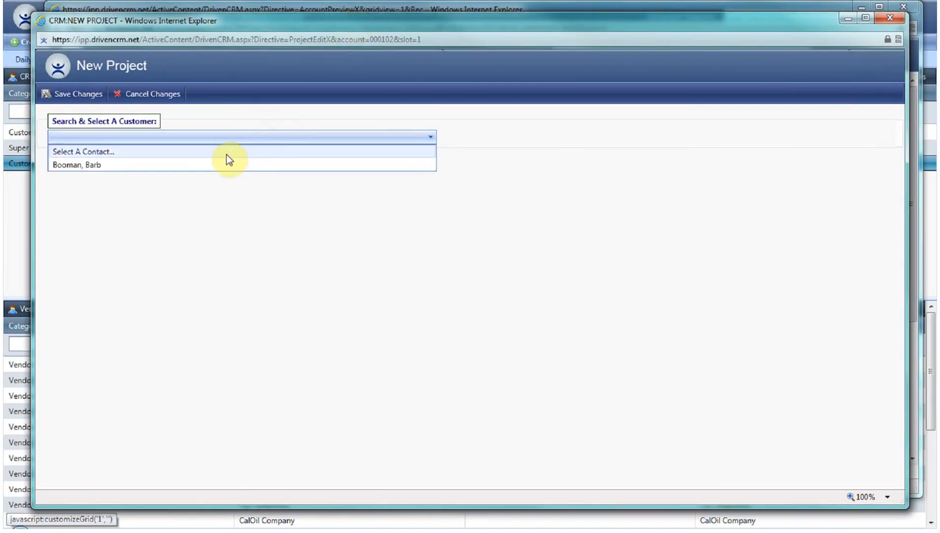
left_click(221, 165)
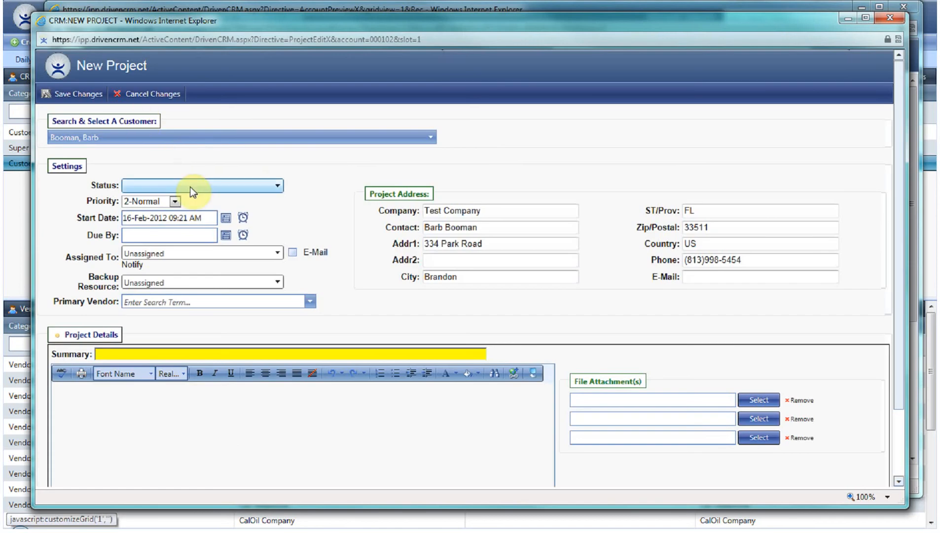
Step: Set the project status to Not Quoted, assign it to the sales rep, and enable e-mail notification
left_click(190, 187)
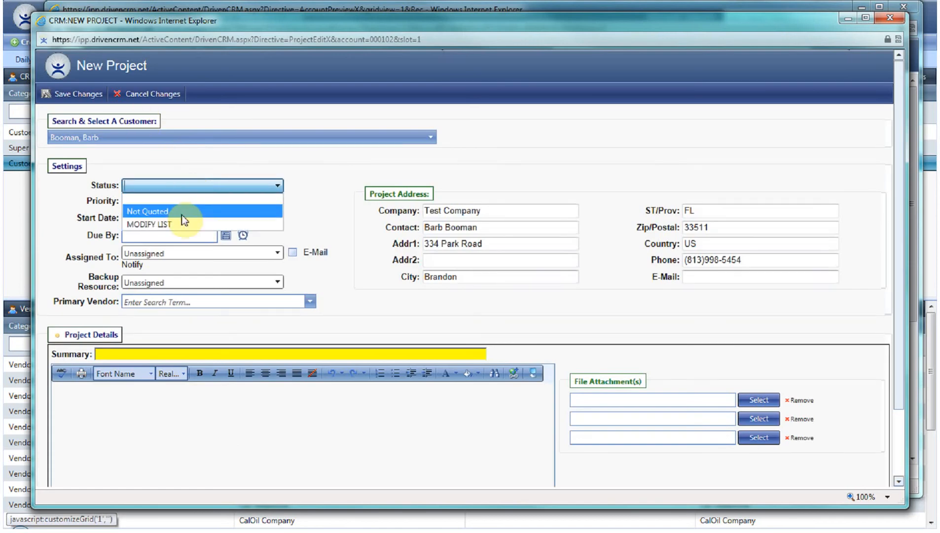
left_click(182, 212)
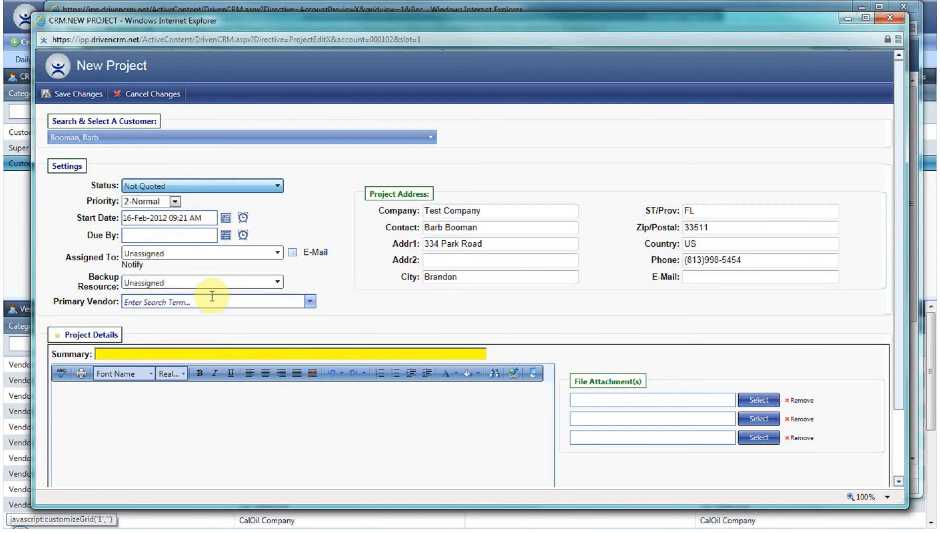
left_click(175, 252)
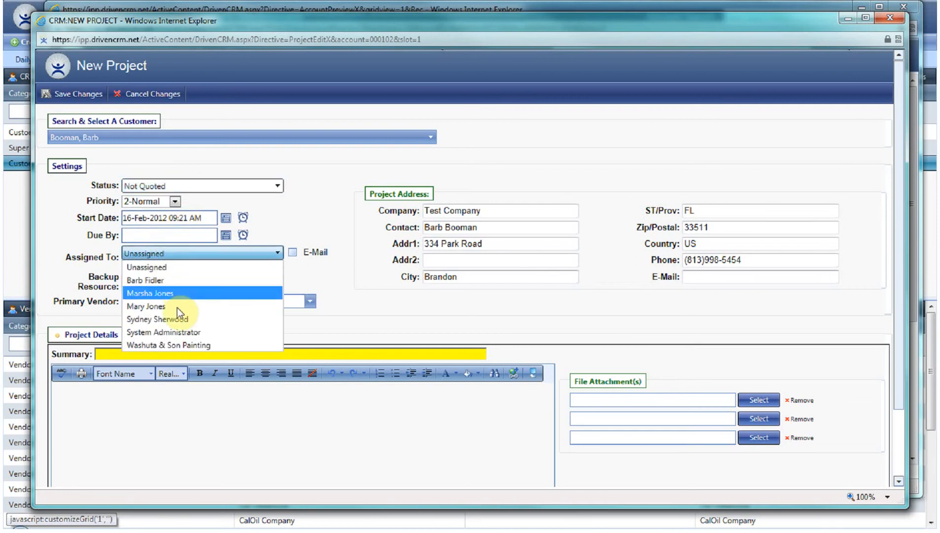
left_click(168, 279)
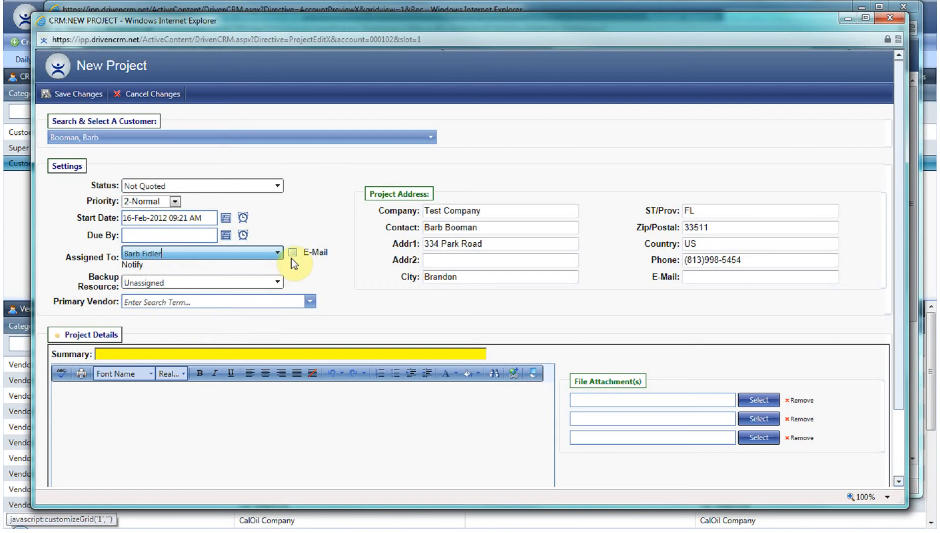
left_click(294, 253)
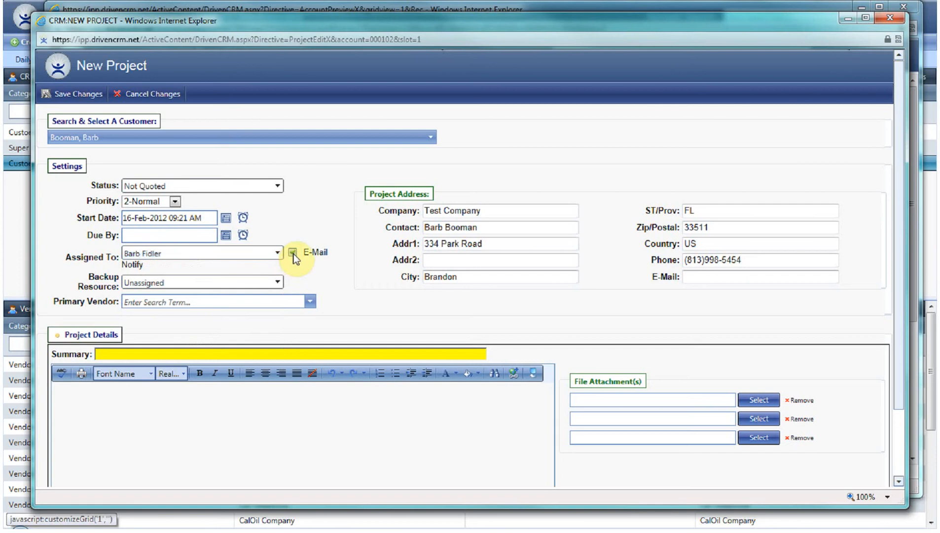
Step: Set the project's backup resource to System Administrator
left_click(238, 281)
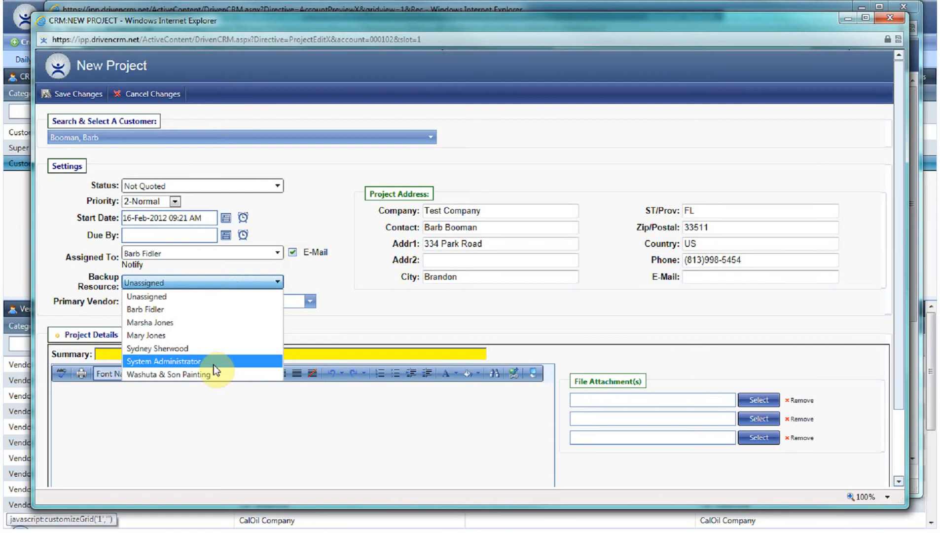
left_click(213, 362)
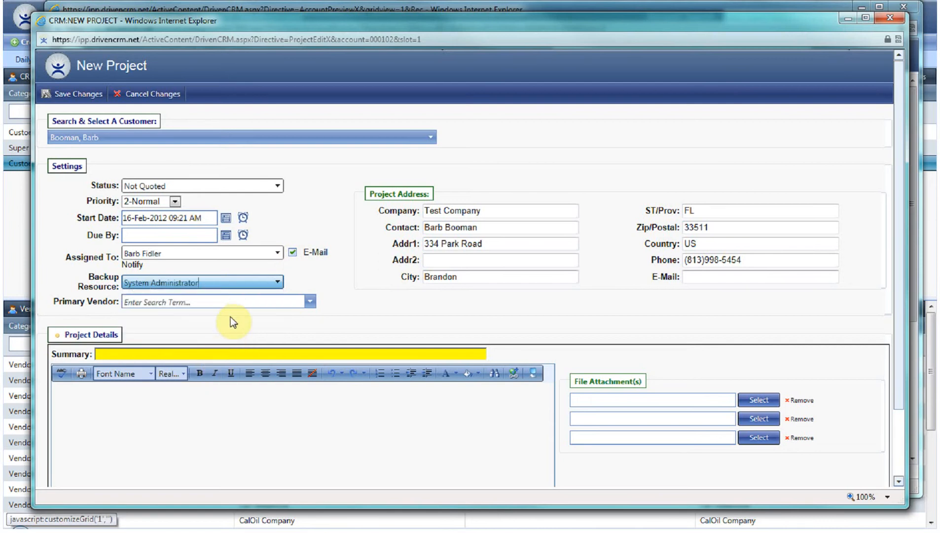
left_click(228, 302)
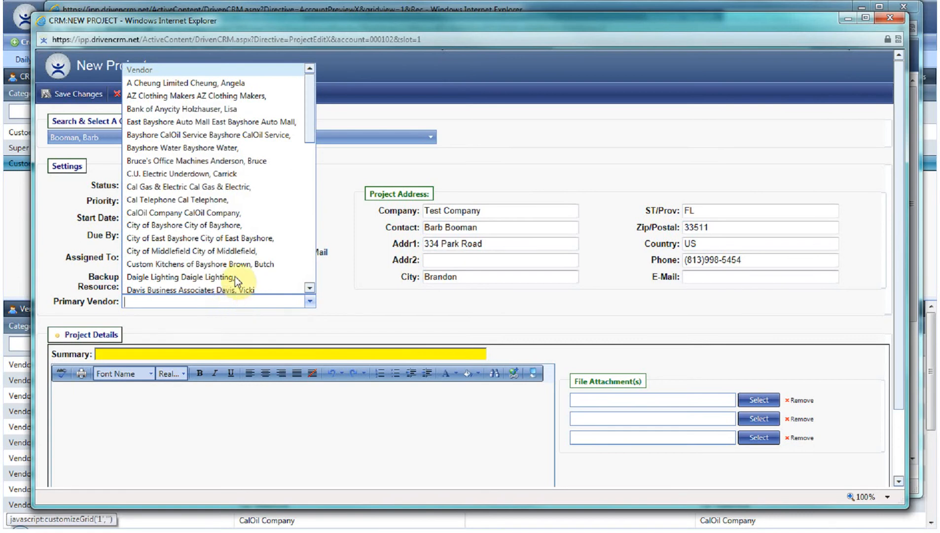
Step: Enter the project summary New shed and save the new project
left_click(204, 355)
type("New shed")
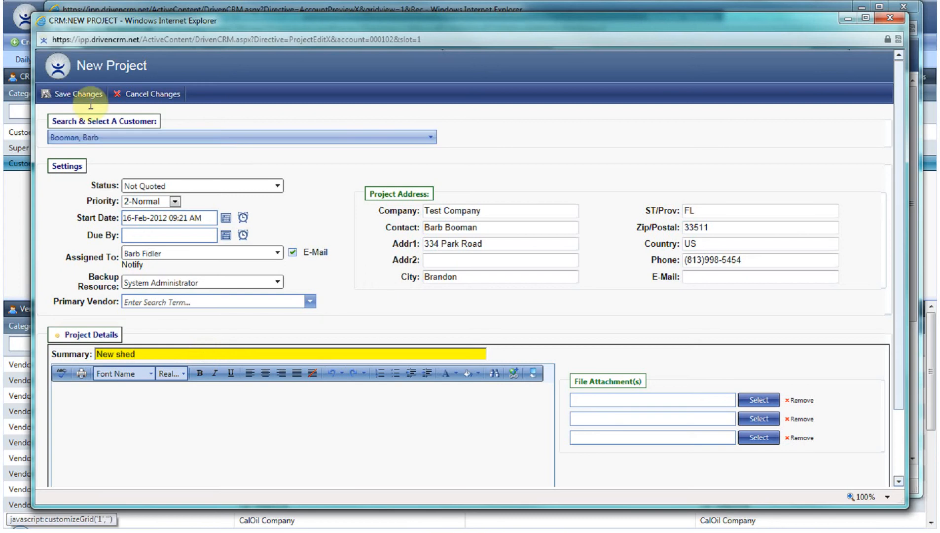
left_click(77, 94)
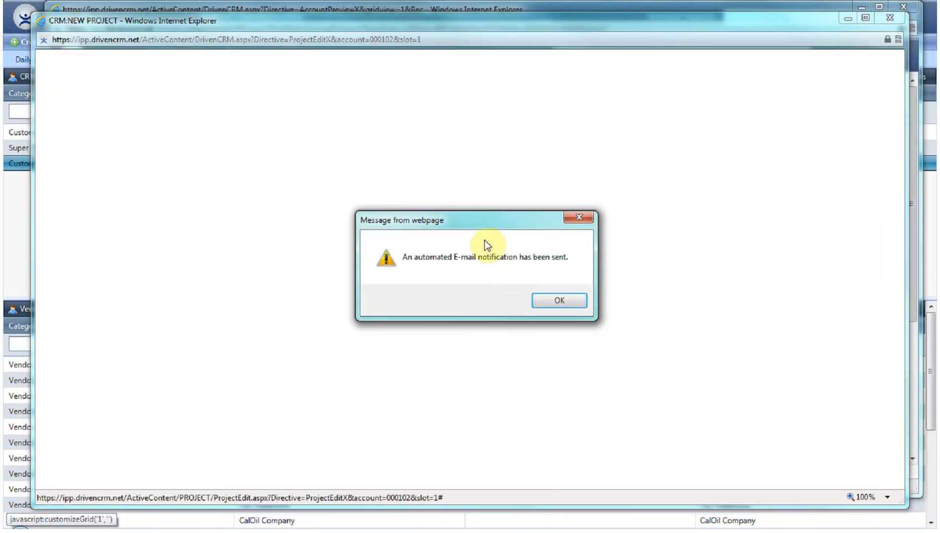
left_click(553, 299)
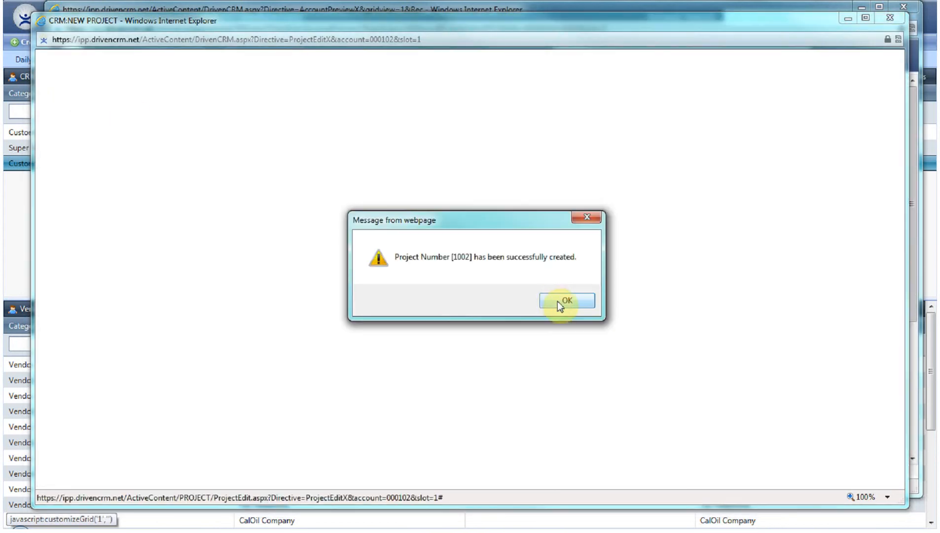
left_click(557, 301)
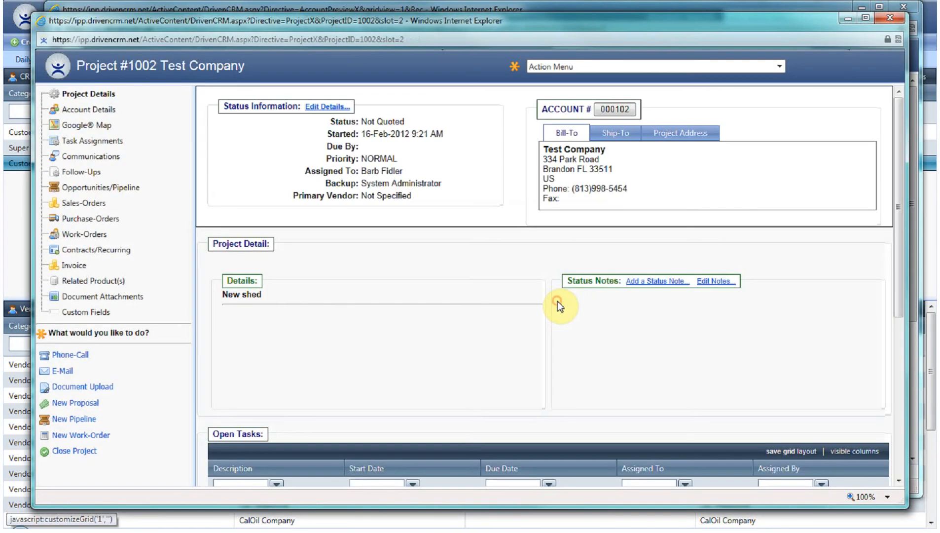
Step: Create a sales pipeline entry for the customer with type High Priority and step Presentation/Quotation
left_click(73, 419)
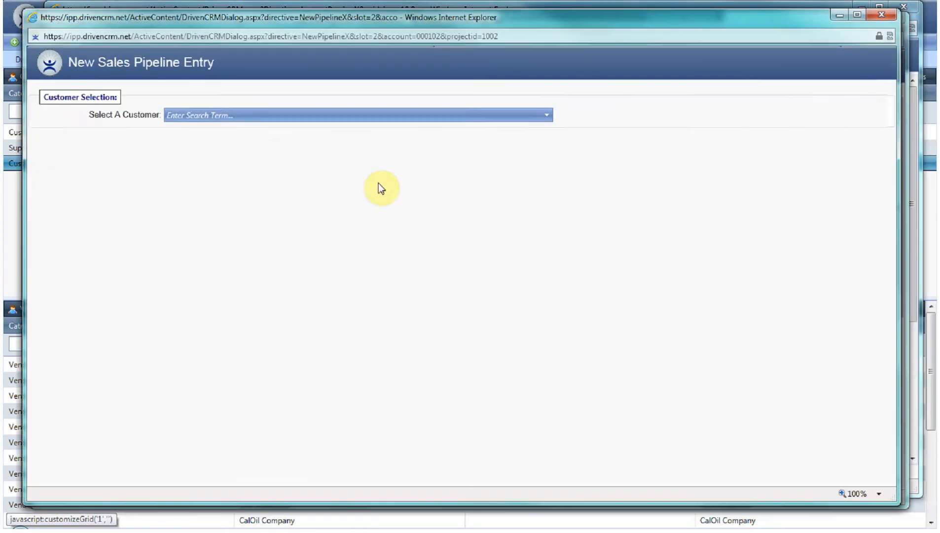
left_click(346, 117)
left_click(314, 143)
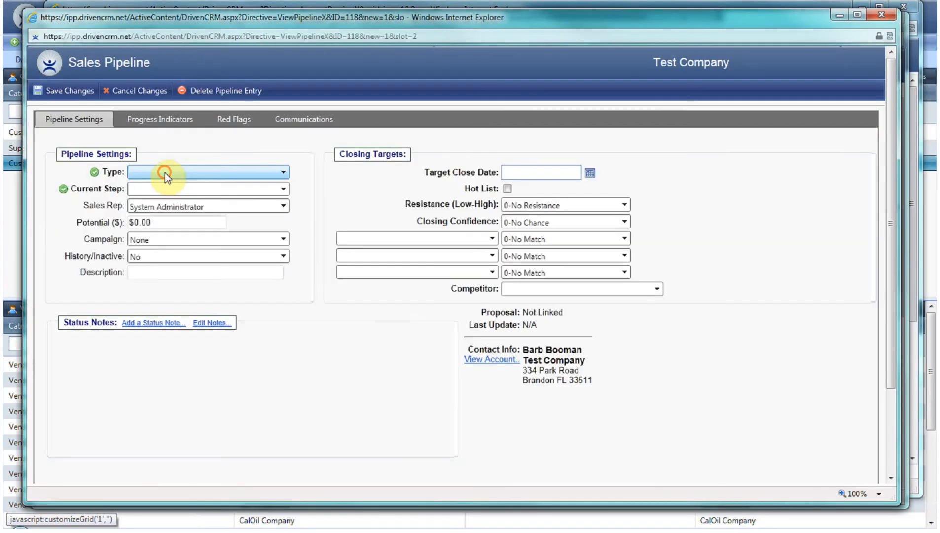
left_click(165, 172)
left_click(171, 198)
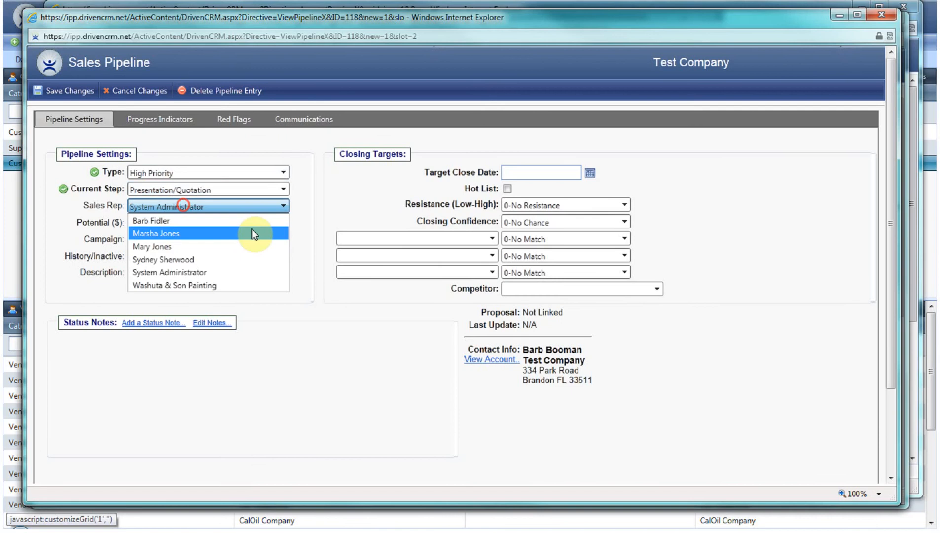
Step: Set the pipeline potential to 25000 and save the pipeline entry
left_click(312, 226)
left_click(192, 223)
type("25000")
left_click(169, 275)
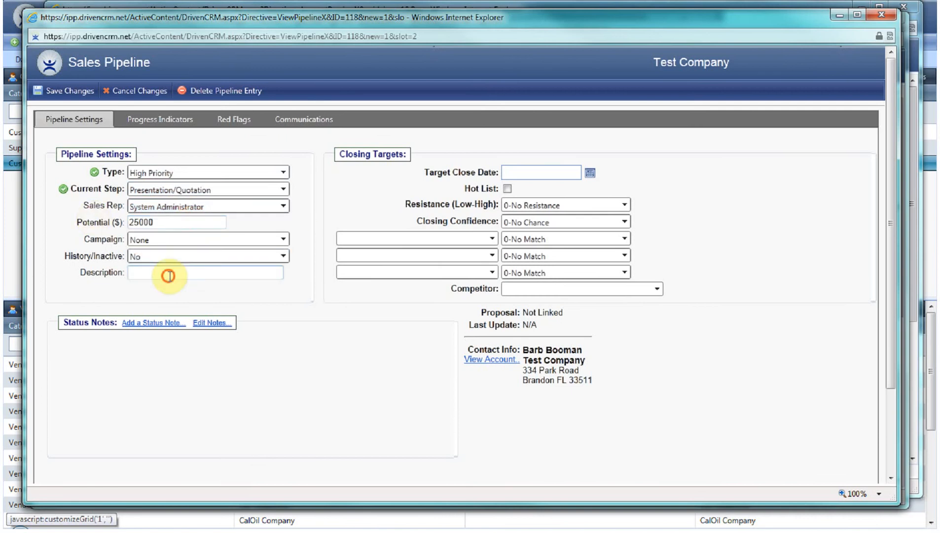
left_click(583, 209)
left_click(60, 88)
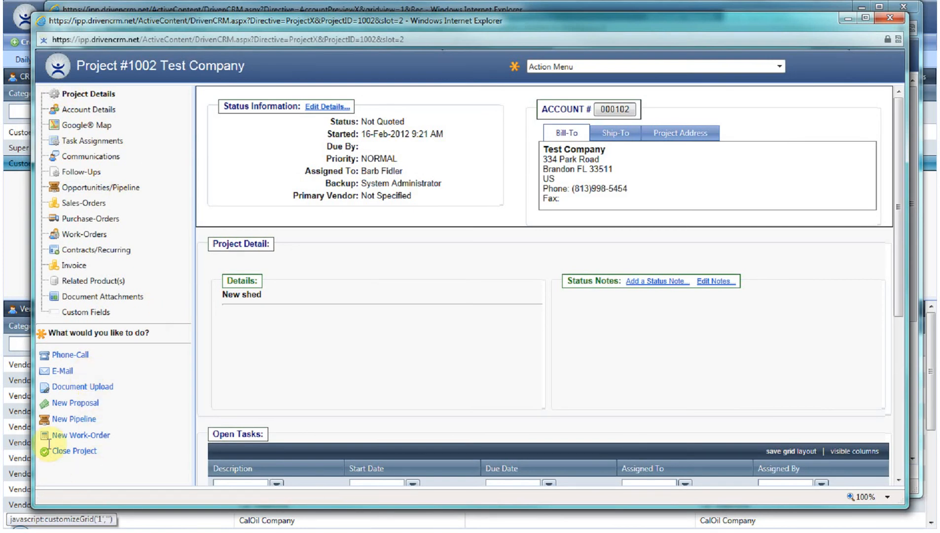
Step: Start a new proposal for the project described as Large Shed
left_click(67, 404)
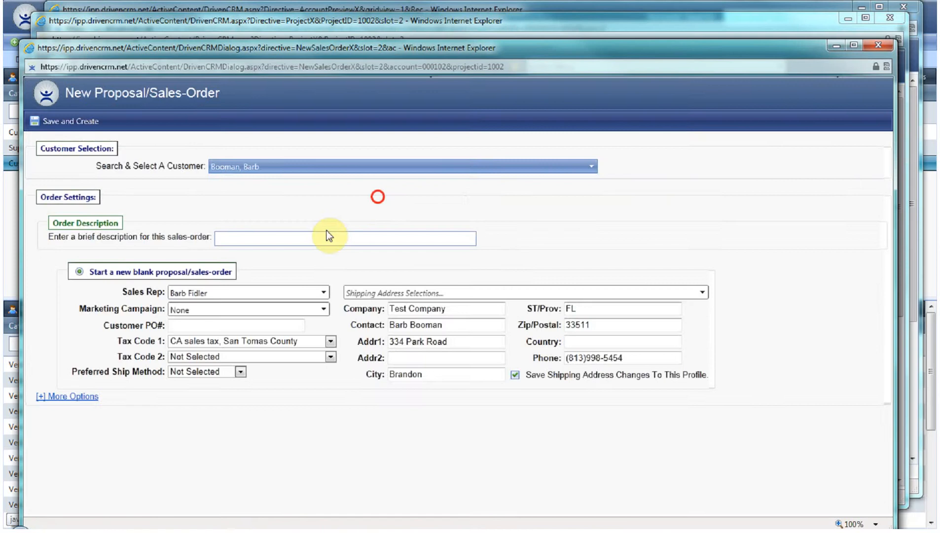
left_click(329, 235)
type("Large Shed")
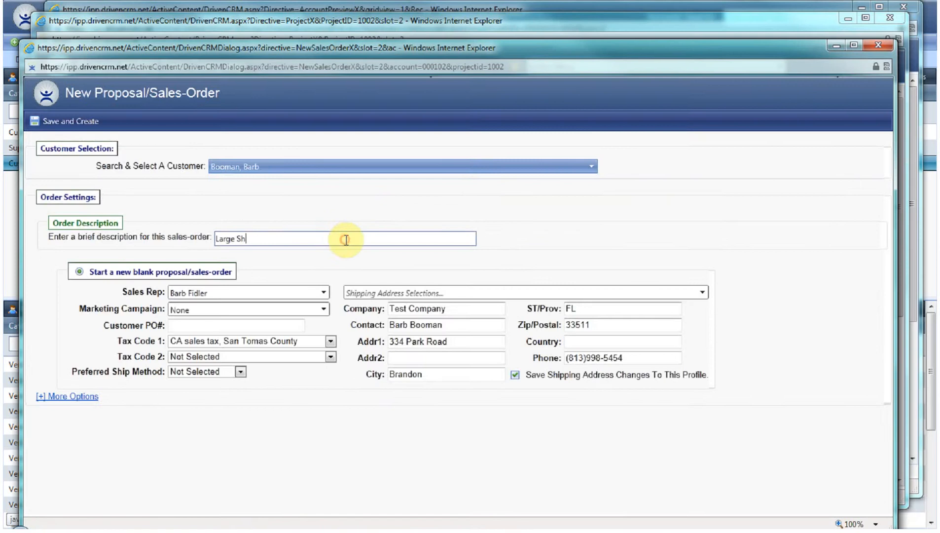
key("Return")
Step: Add the A2 Custom Storage Shed part to the proposal's line items
left_click(207, 202)
left_click(218, 247)
left_click(275, 237)
left_click(148, 247)
left_click(195, 334)
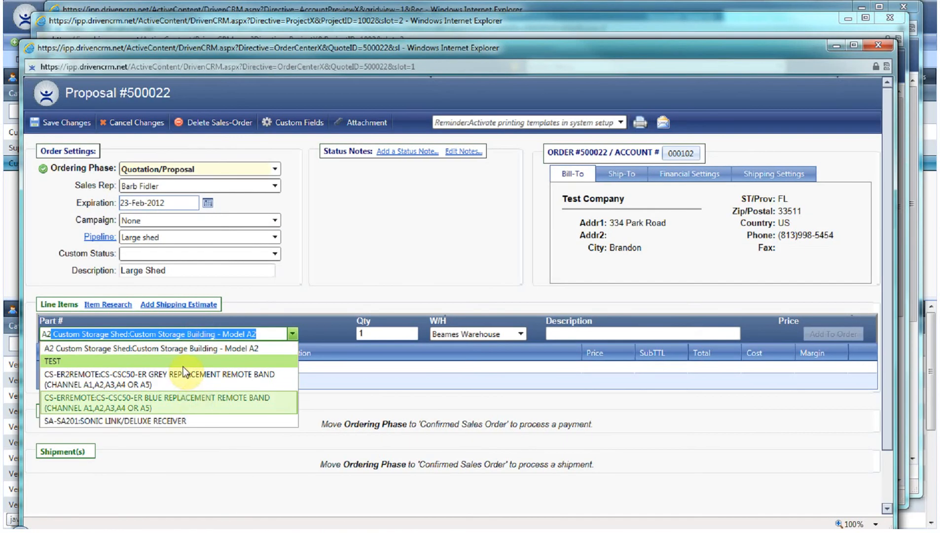
left_click(168, 342)
left_click(739, 333)
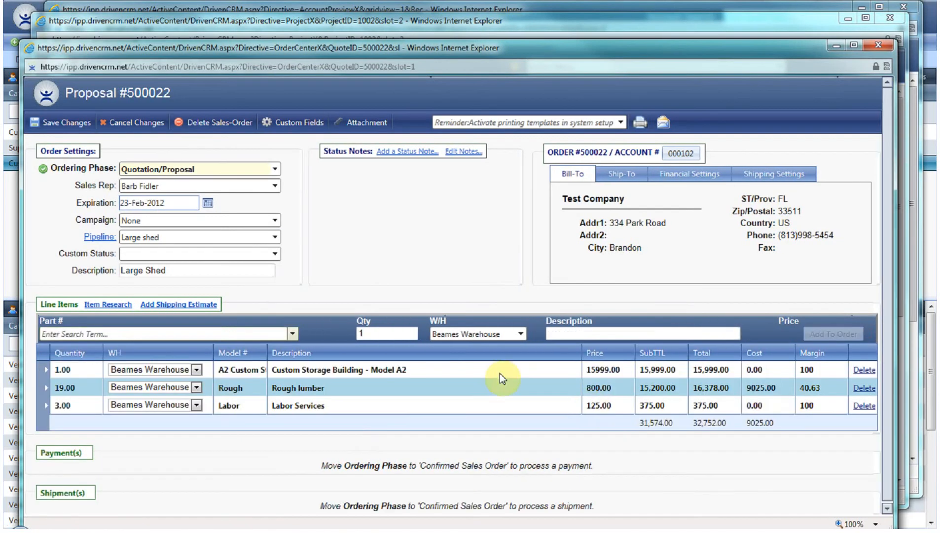
Step: Add the Installation labor item to the proposal's line items
left_click(216, 334)
type("Inst")
key("Tab")
left_click(833, 334)
Step: Add 2 of the Removal labor item to the proposal and save the proposal
left_click(246, 334)
type("Remo")
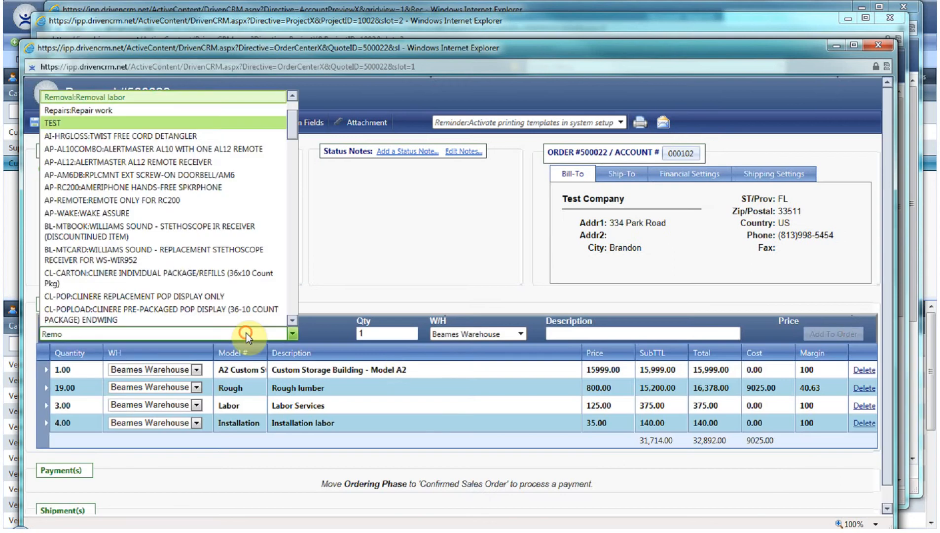
key("Tab")
type("2")
left_click(856, 333)
left_click(74, 126)
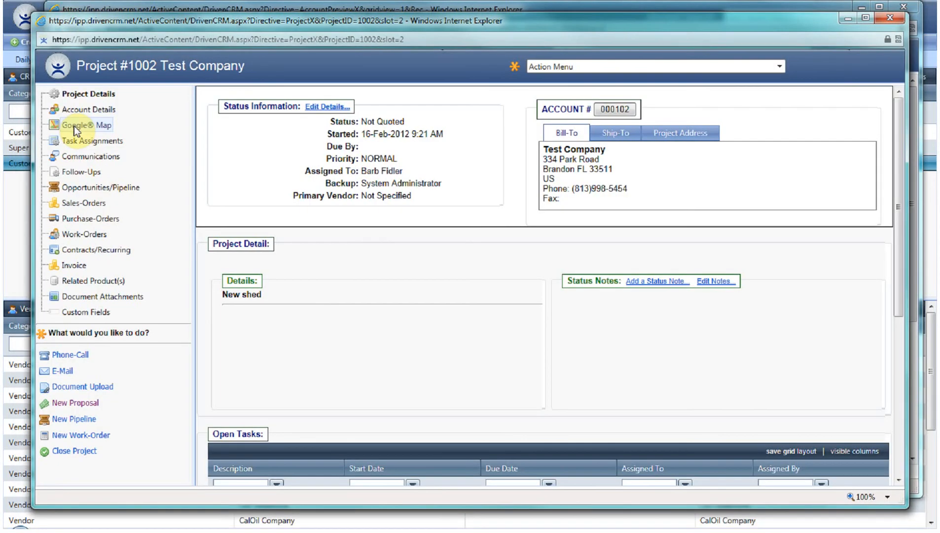
Step: Open the Large Shed proposal from the project's sales orders and change its ordering phase to Confirmed Sales Order
left_click(77, 203)
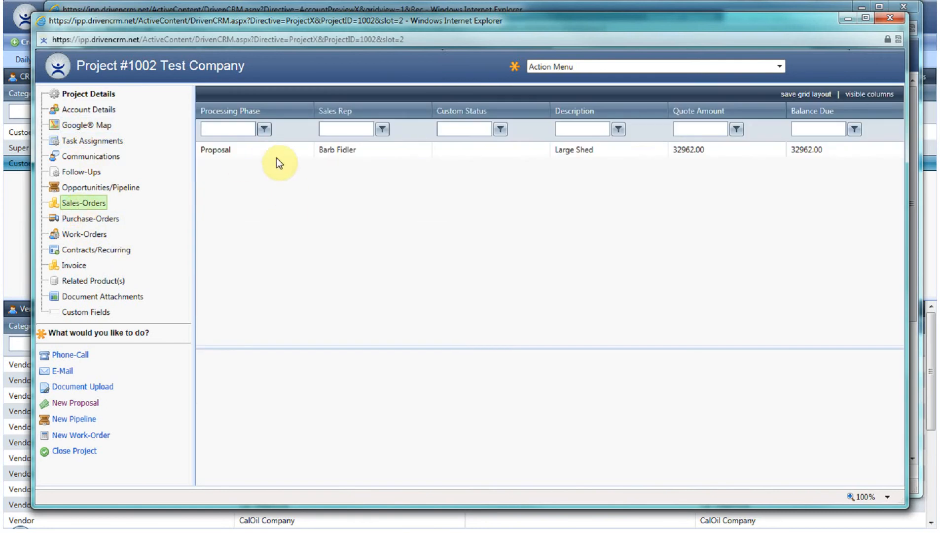
double_click(275, 150)
left_click(198, 124)
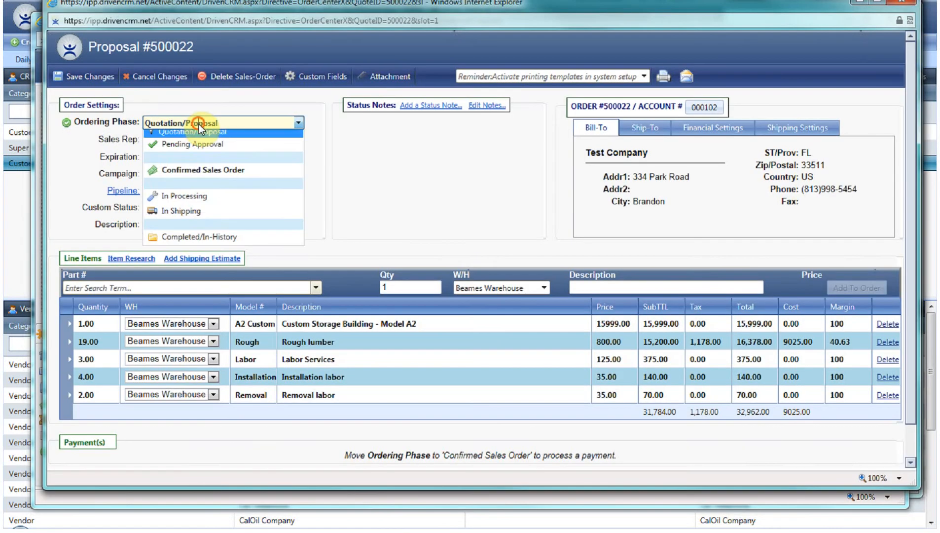
left_click(201, 178)
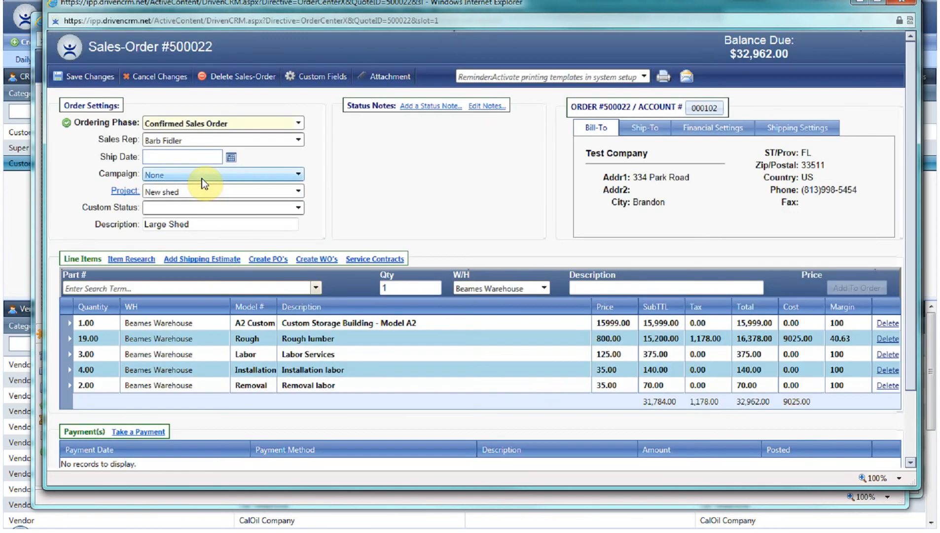
Step: Create and finalize a purchase order for the rough lumber, then return to the sales order
left_click(272, 260)
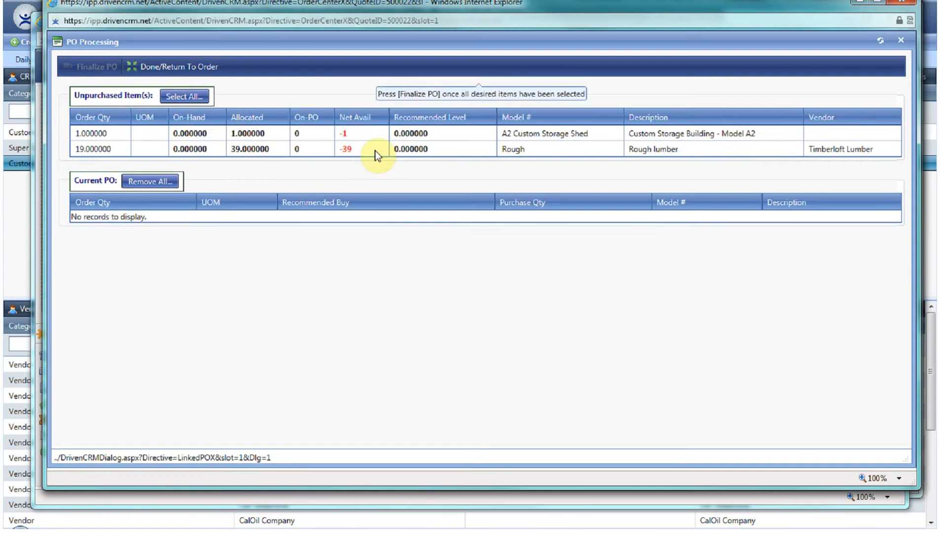
left_click(101, 66)
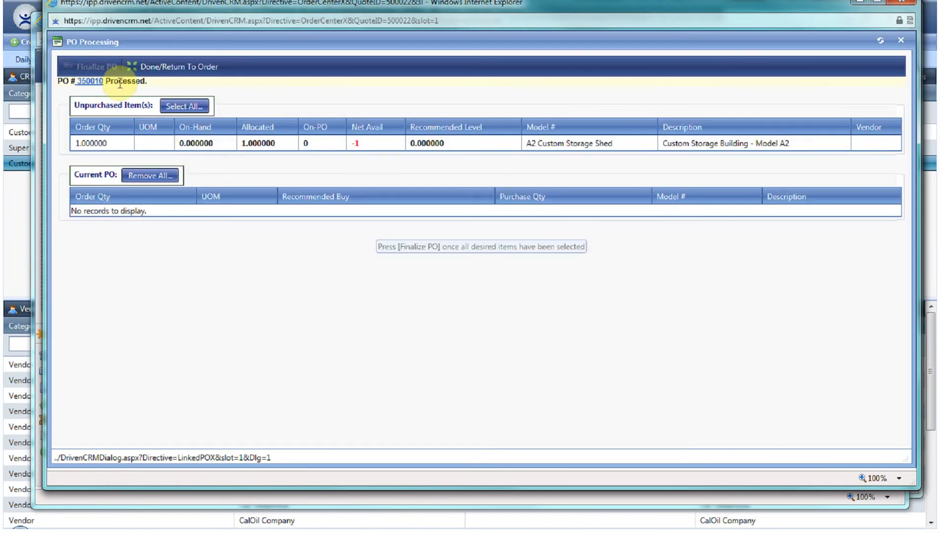
left_click(175, 68)
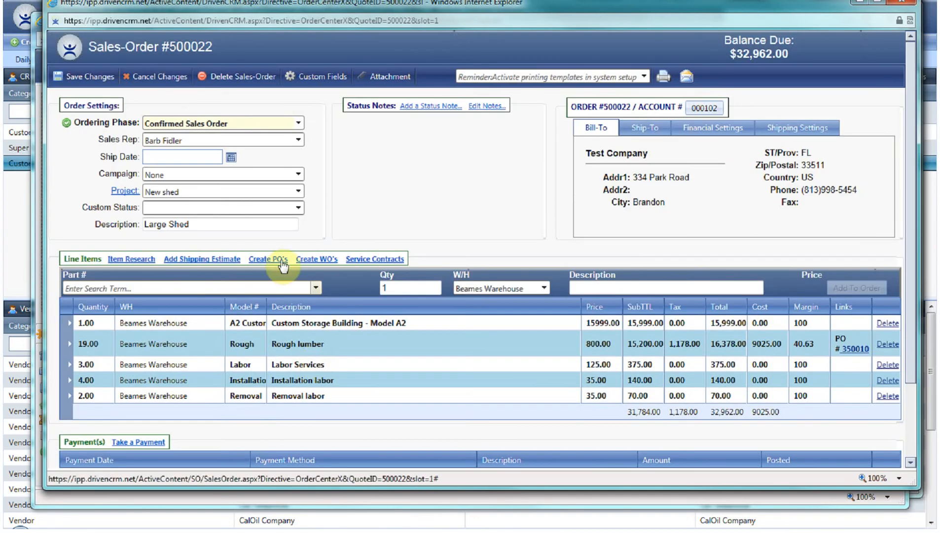
Step: Create and finalize a work order for the Removal labor item with the assigned technician
left_click(310, 259)
left_click(305, 197)
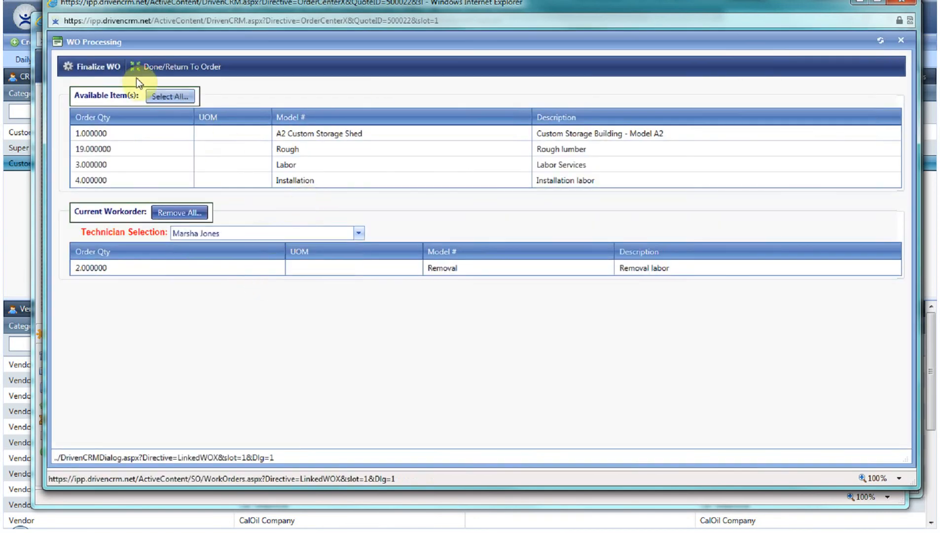
left_click(111, 66)
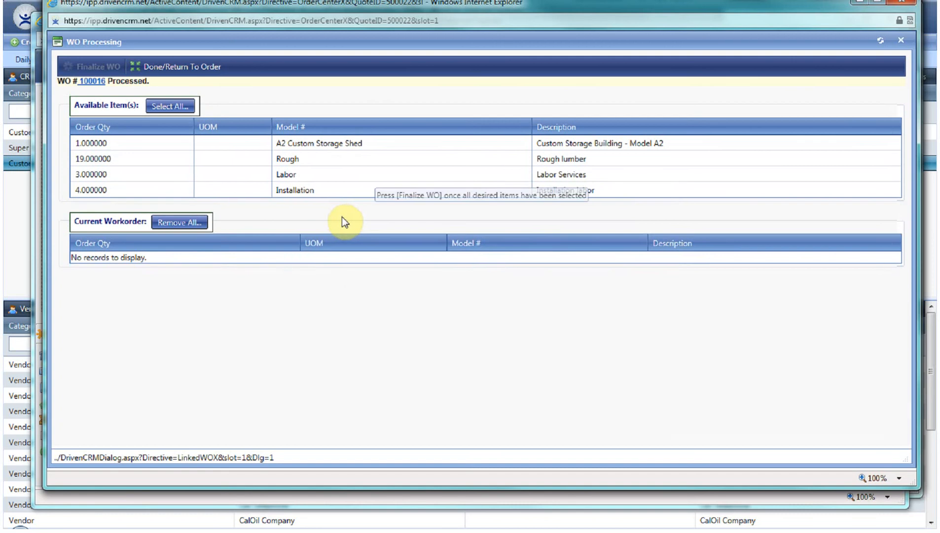
Step: Create and finalize a work order for the Installation labor item assigned to System Administrator, then return to the sales order
left_click(350, 191)
left_click(308, 226)
left_click(238, 306)
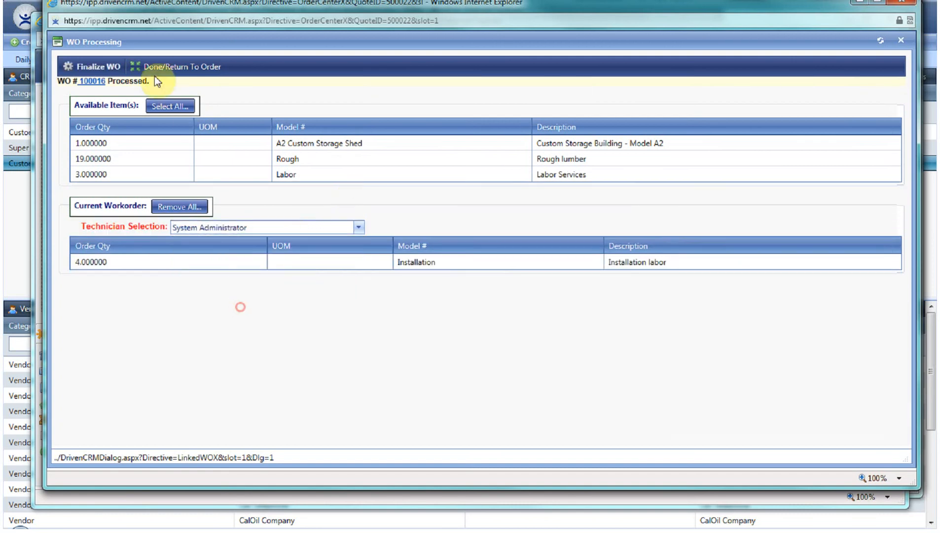
left_click(105, 67)
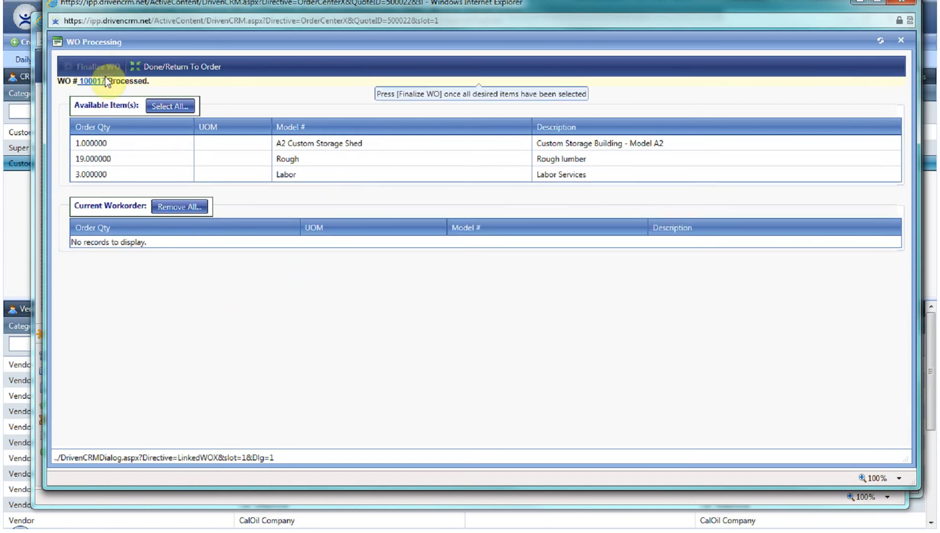
left_click(163, 68)
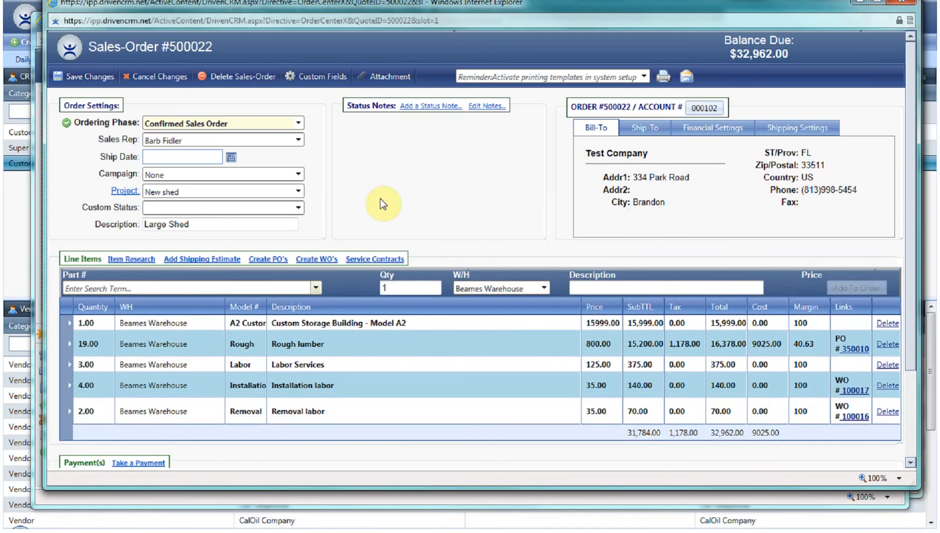
Step: Close the sales order and open the Removal labor work order 100016 from the project's work orders
left_click(99, 80)
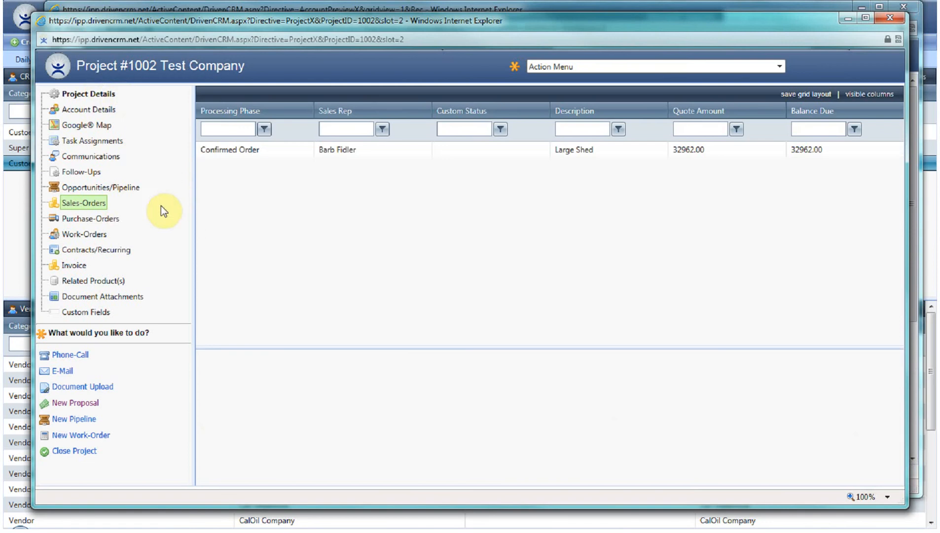
left_click(108, 219)
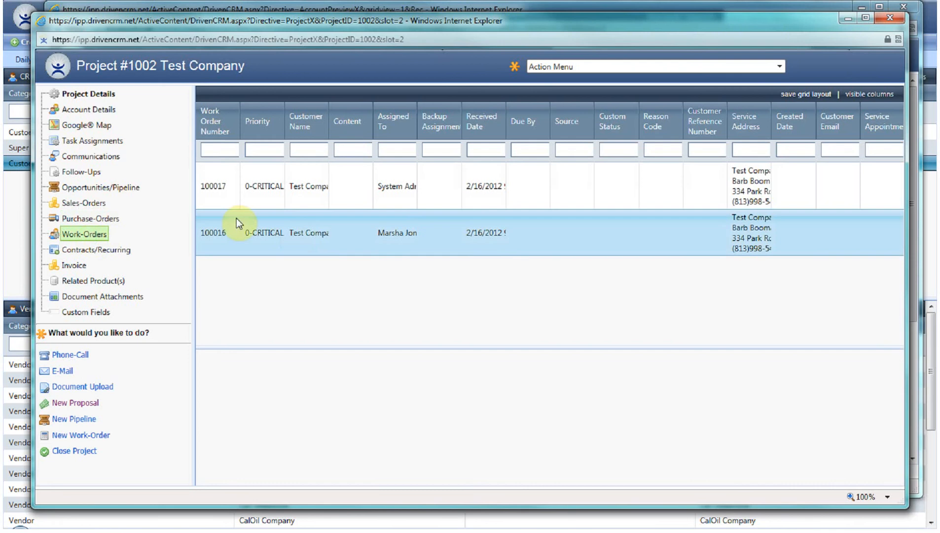
double_click(309, 232)
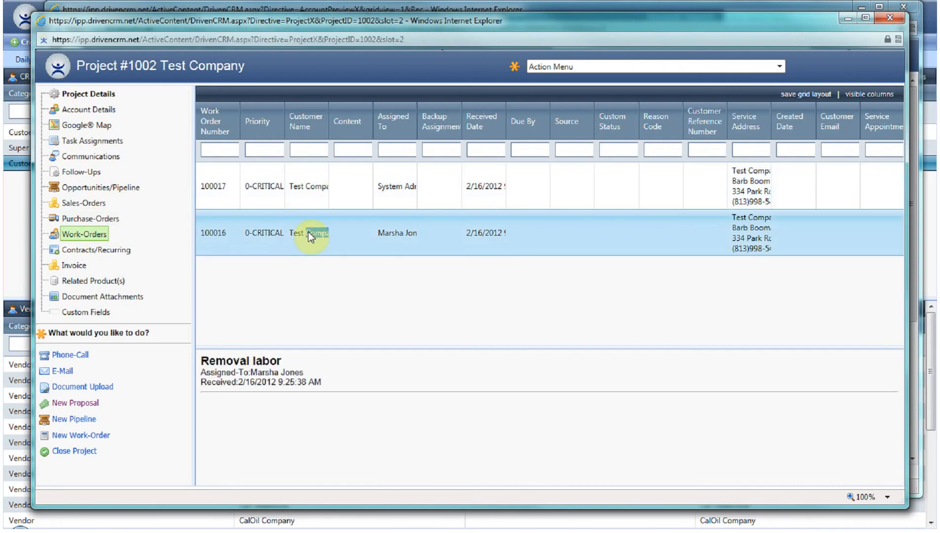
left_click_drag(308, 232, 293, 232)
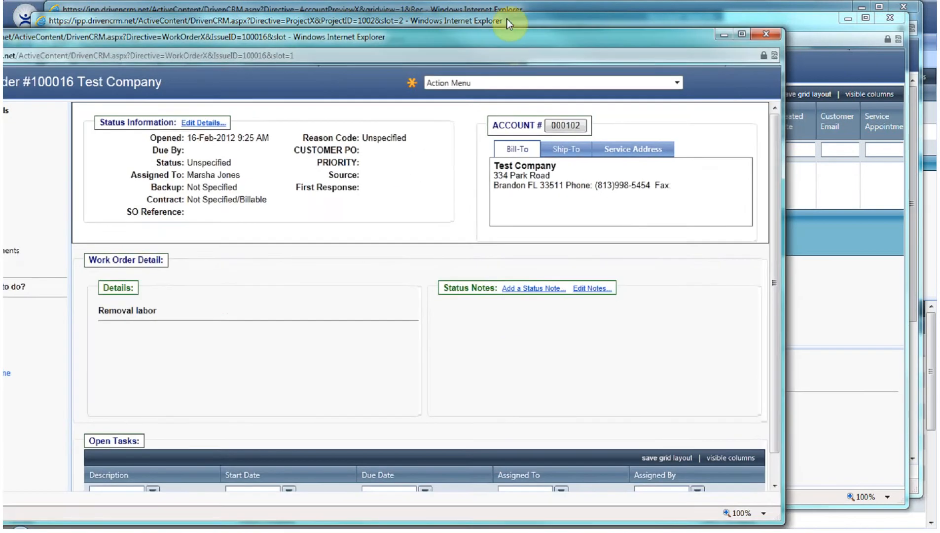
left_click_drag(506, 19, 536, 14)
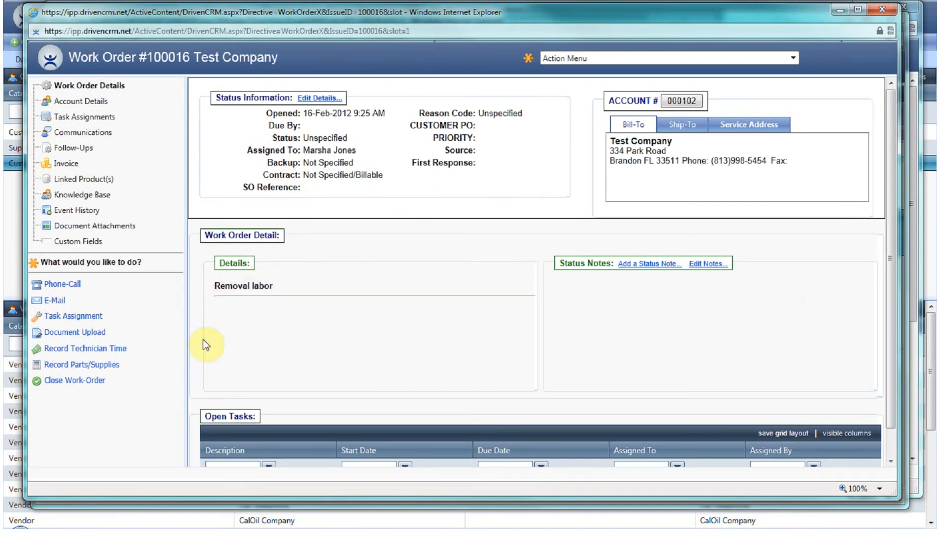
Step: Record technician time until 11:00 AM: 2 hours on site at Subcontracted services rate with work detail "remove old shed", and save
left_click(54, 348)
left_click(214, 92)
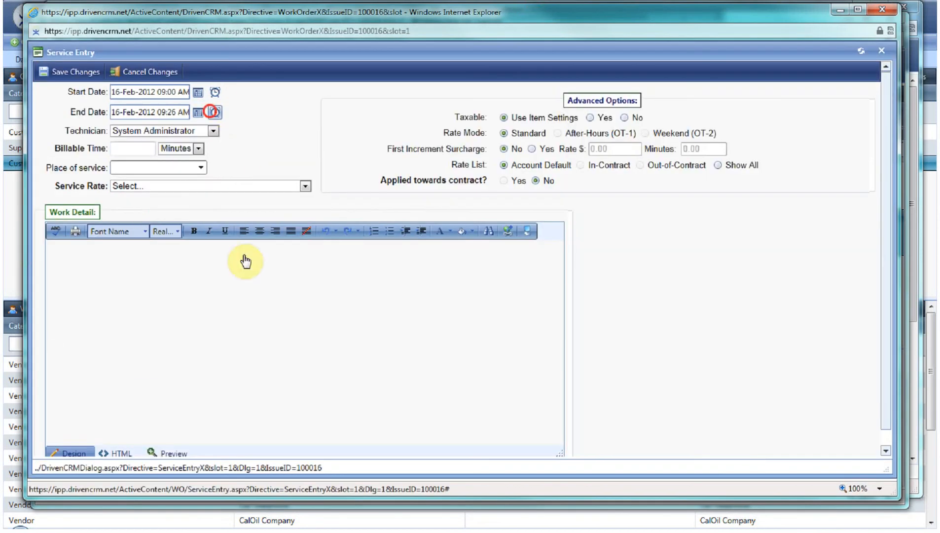
left_click(120, 147)
type("2")
left_click(148, 168)
type("on site")
left_click(183, 187)
left_click(209, 394)
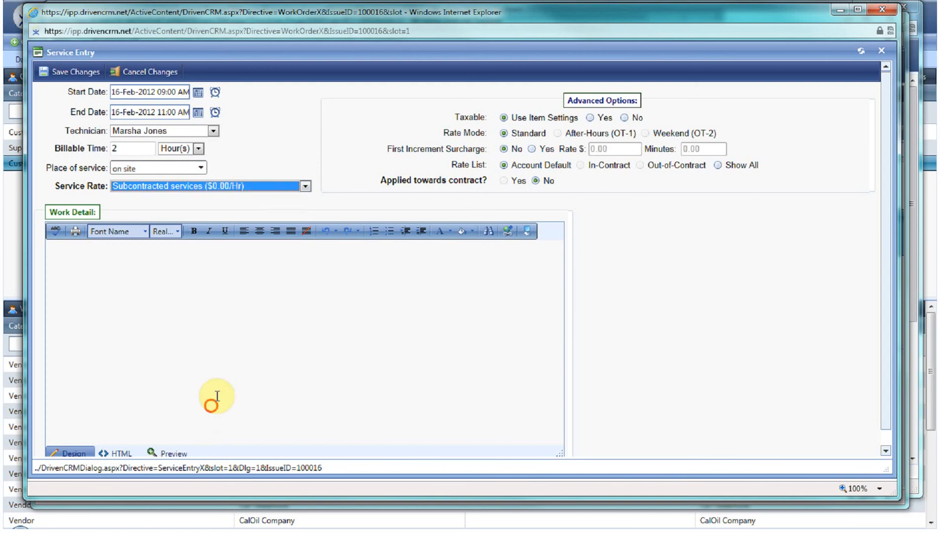
left_click(183, 265)
type("remove old shed")
left_click(89, 73)
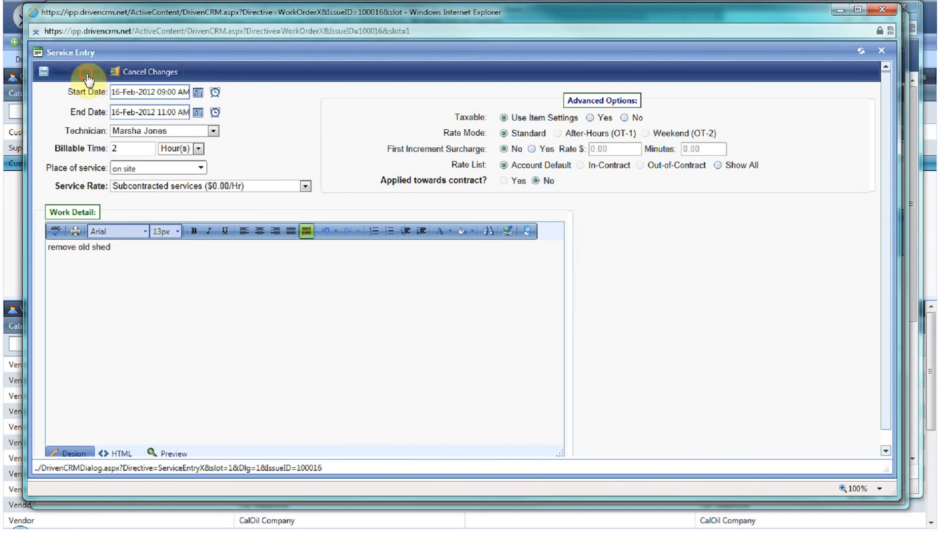
Step: Finalize the closeout of the Removal work order and close its window
left_click(94, 380)
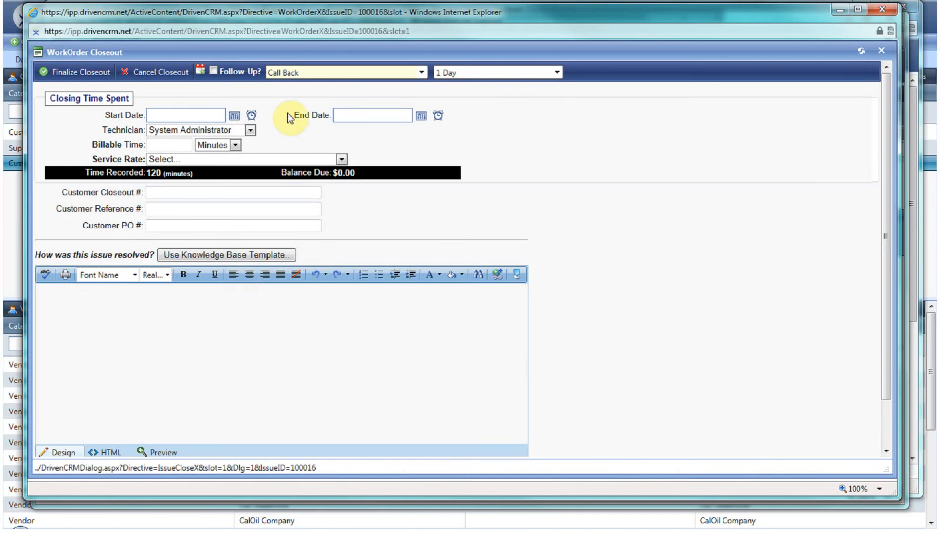
left_click(87, 73)
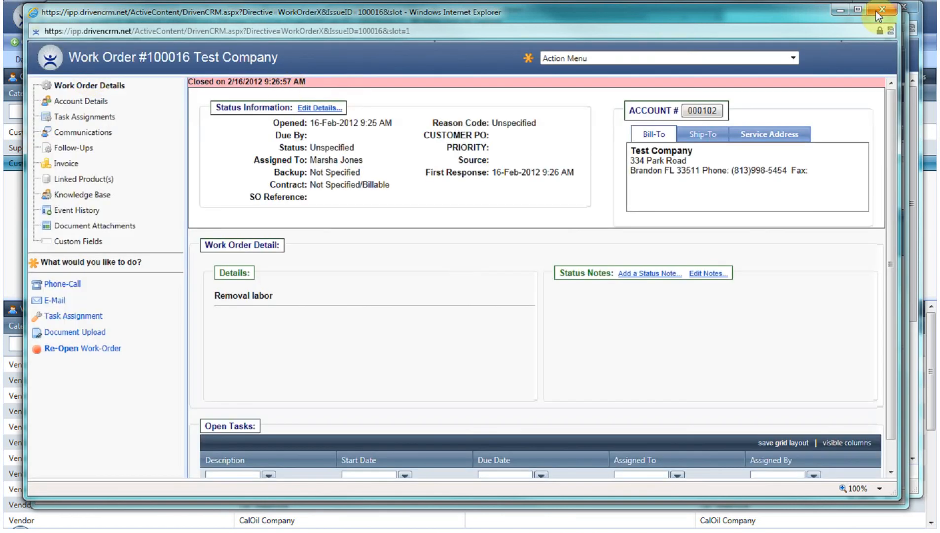
left_click(882, 9)
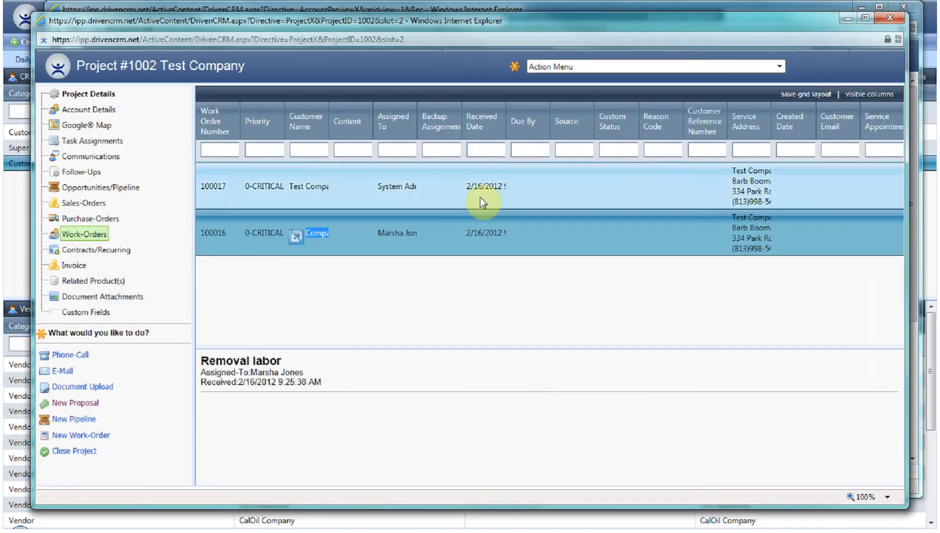
Step: Review the project's purchase orders, work orders, invoice and communications entry
left_click(87, 219)
left_click(89, 234)
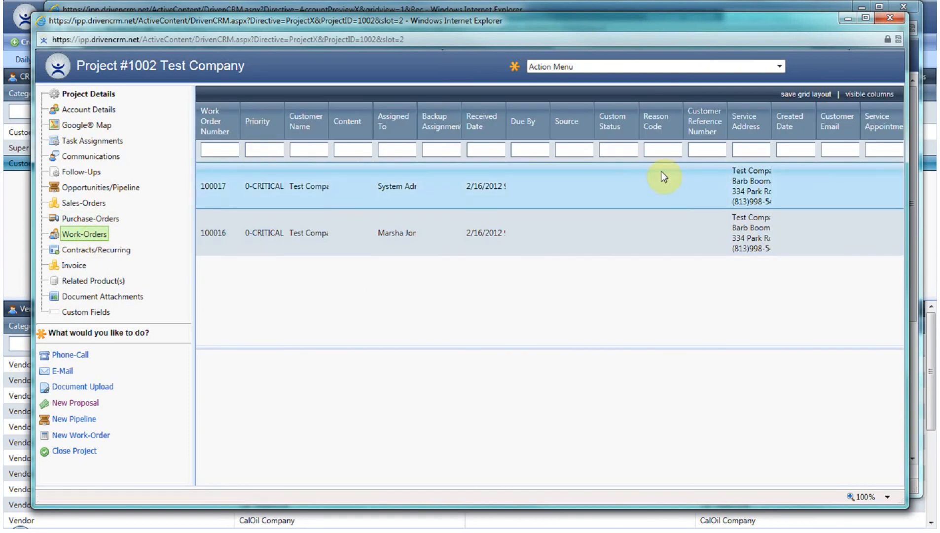
left_click(73, 266)
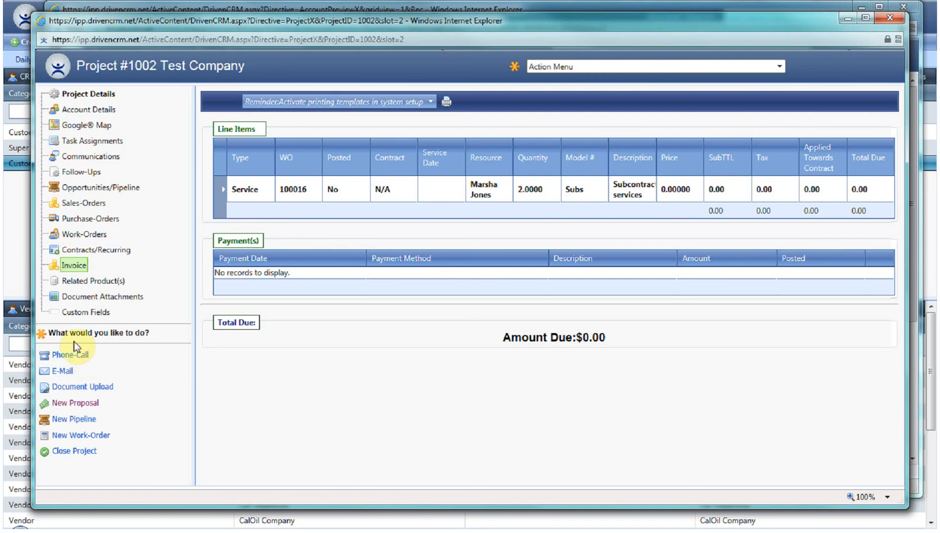
left_click(98, 156)
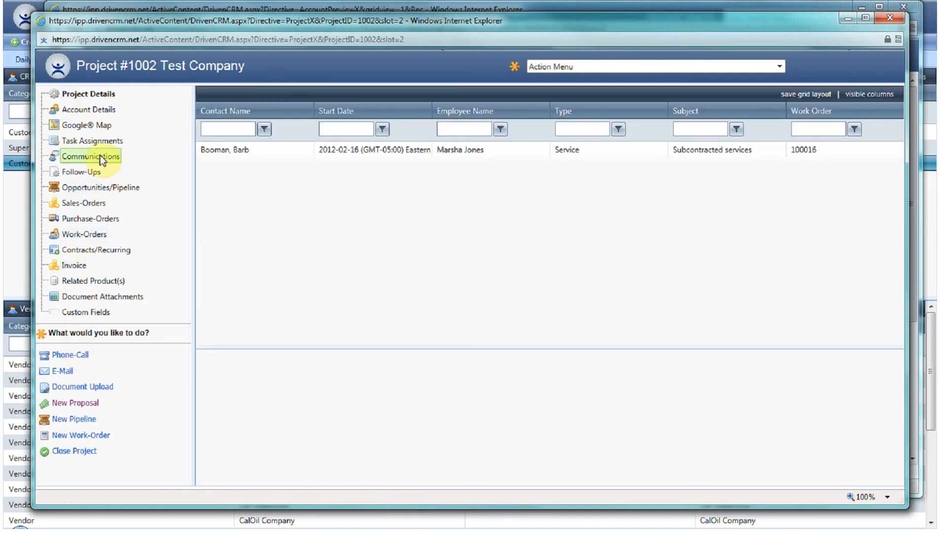
left_click(323, 149)
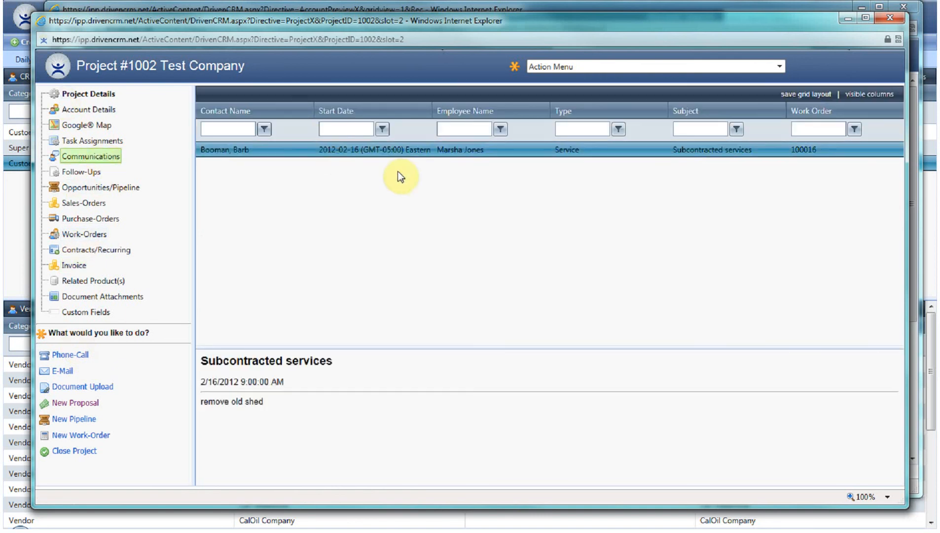
left_click(227, 402)
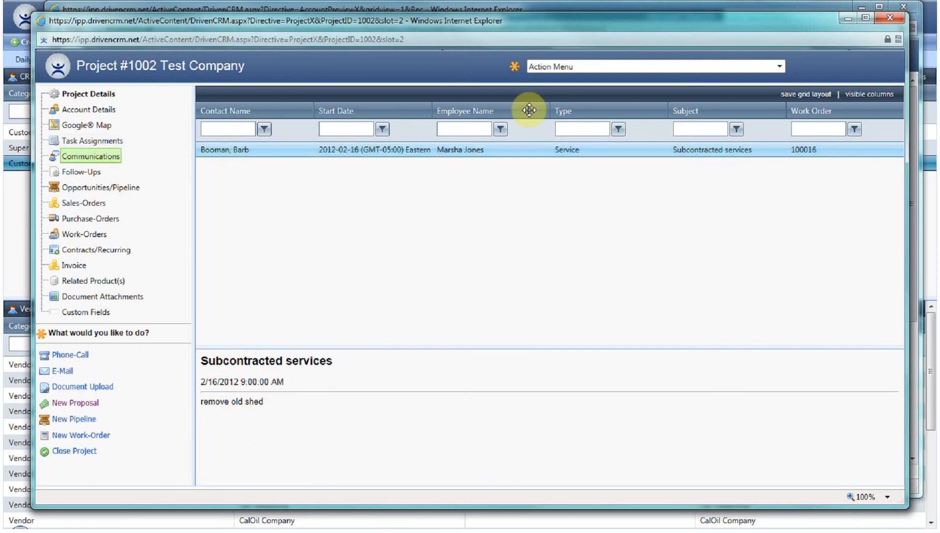
Step: Add an internal task "review site plans" to the project and view its task assignments
left_click(585, 67)
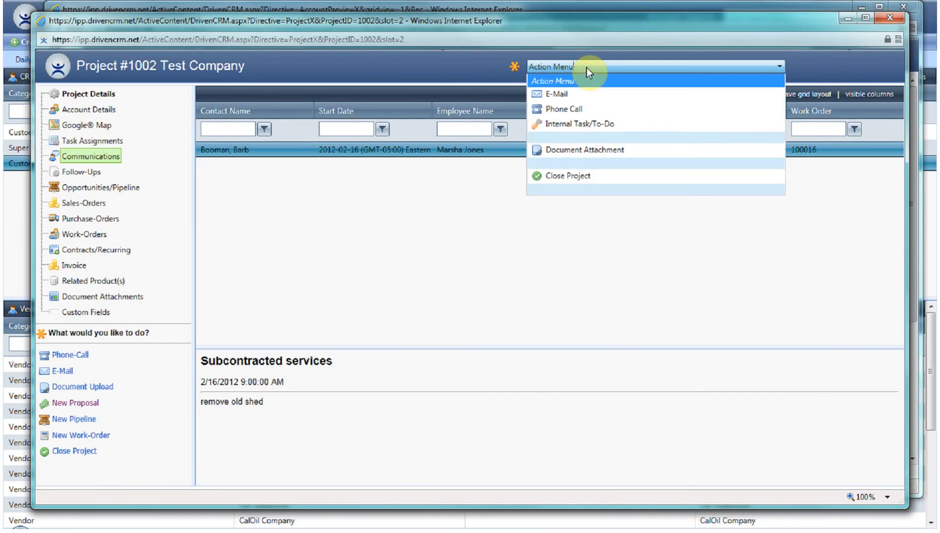
left_click(579, 126)
left_click(325, 147)
type("review site plans")
left_click(360, 182)
left_click(88, 87)
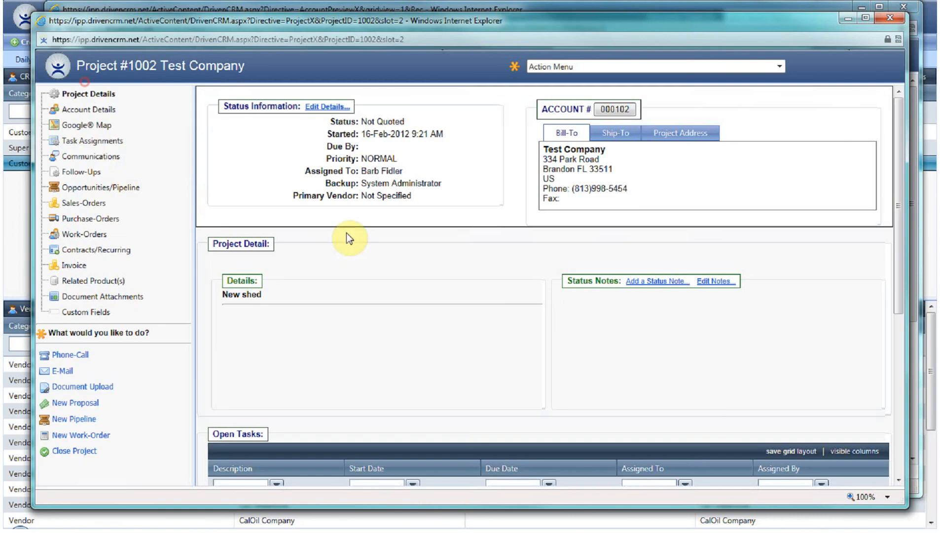
left_click(110, 143)
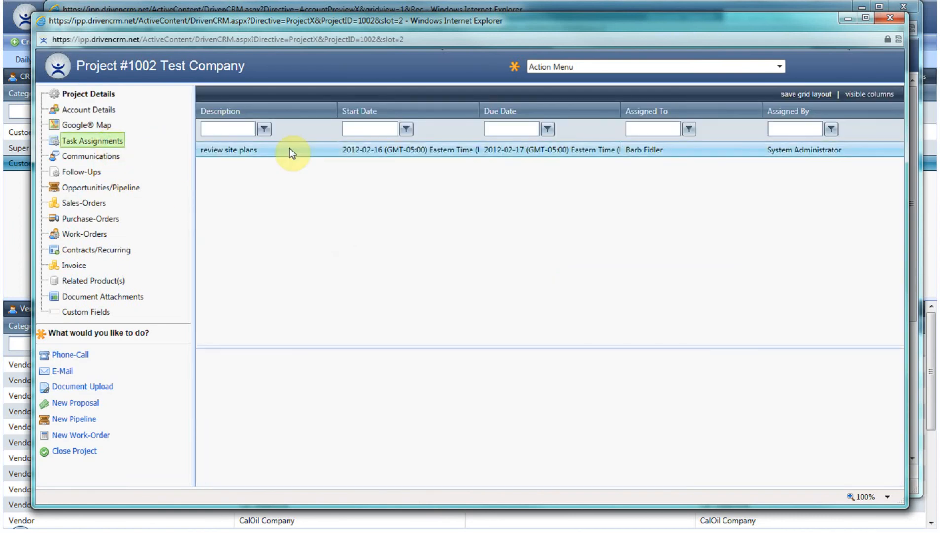
Step: Open the Large Shed sales order, set its ordering phase to Completed/In-History, and save it
left_click(83, 202)
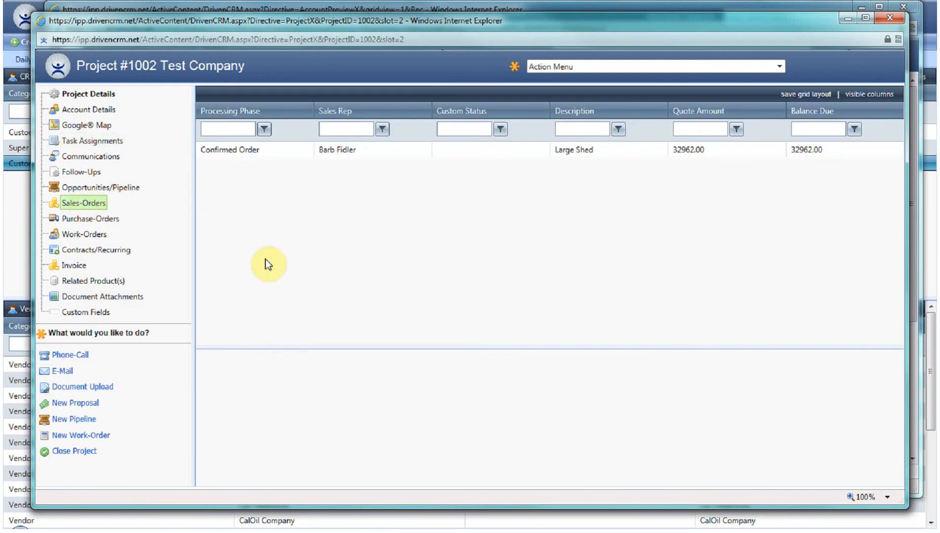
double_click(247, 147)
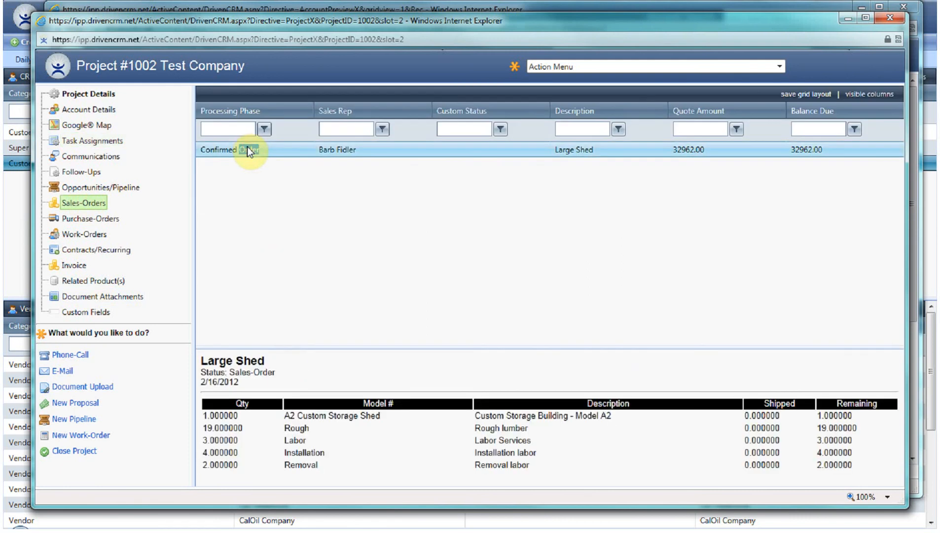
left_click_drag(246, 146, 225, 148)
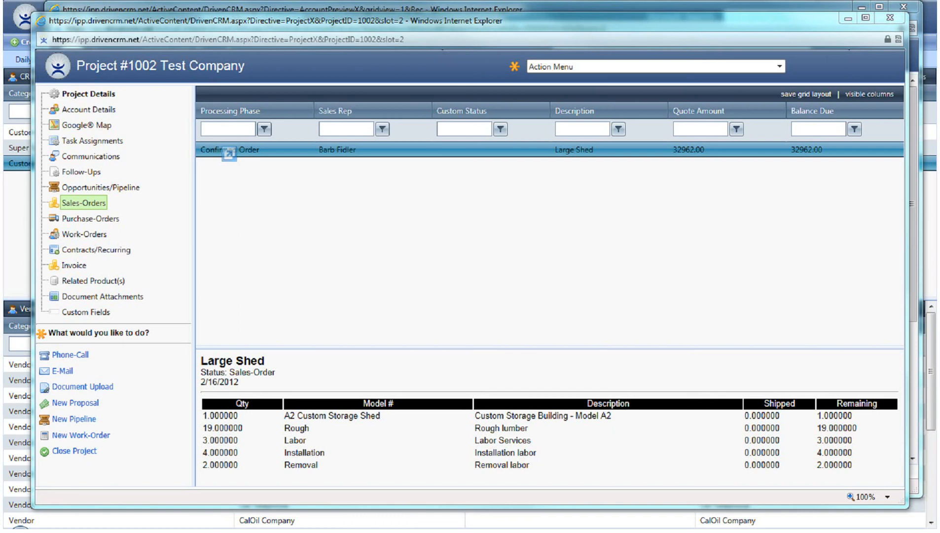
double_click(226, 148)
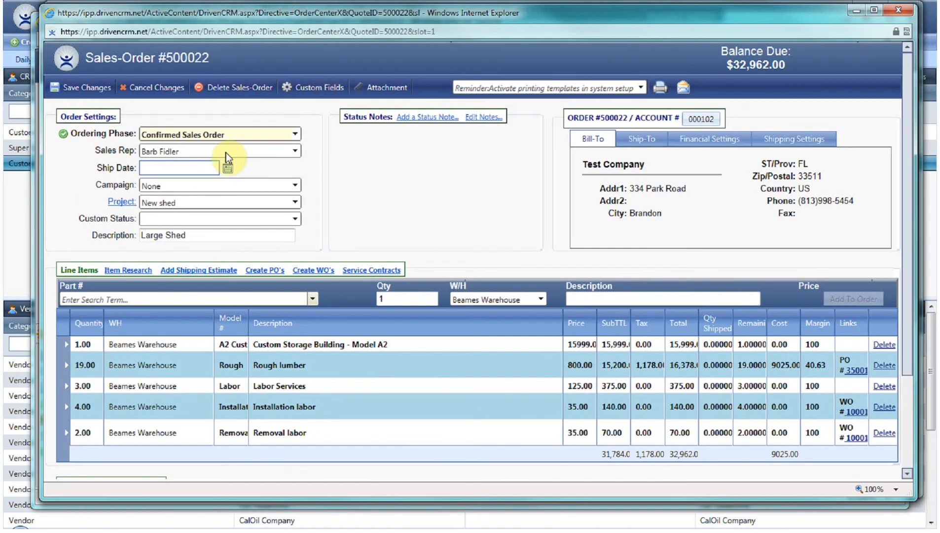
left_click(170, 135)
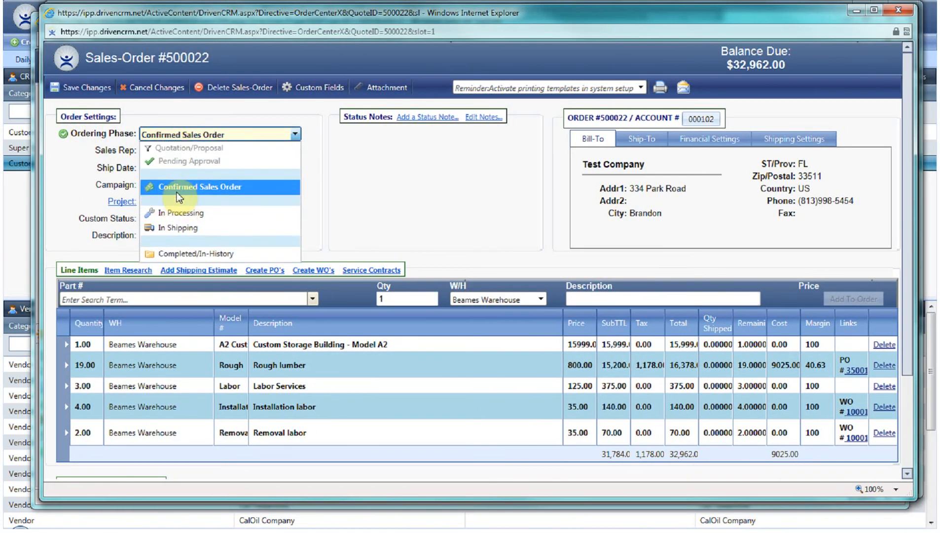
left_click(194, 261)
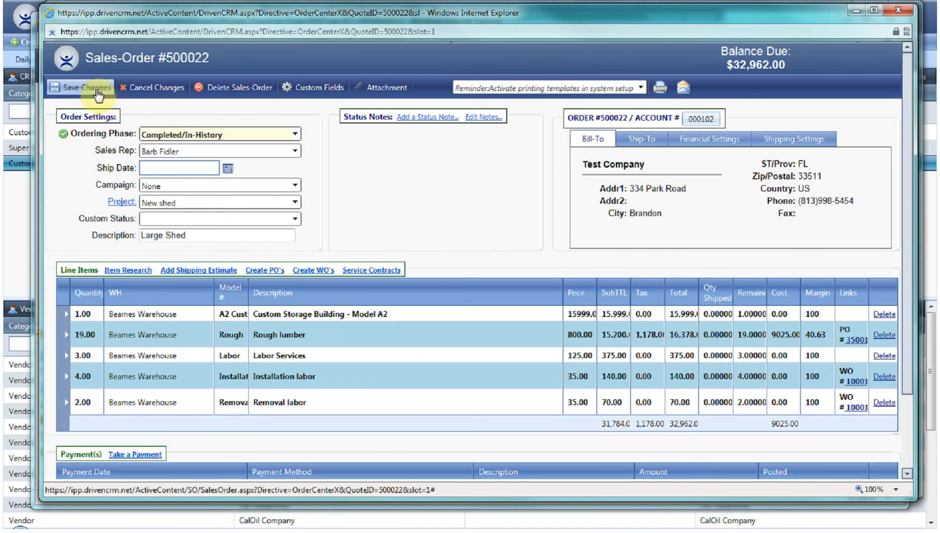
left_click(97, 92)
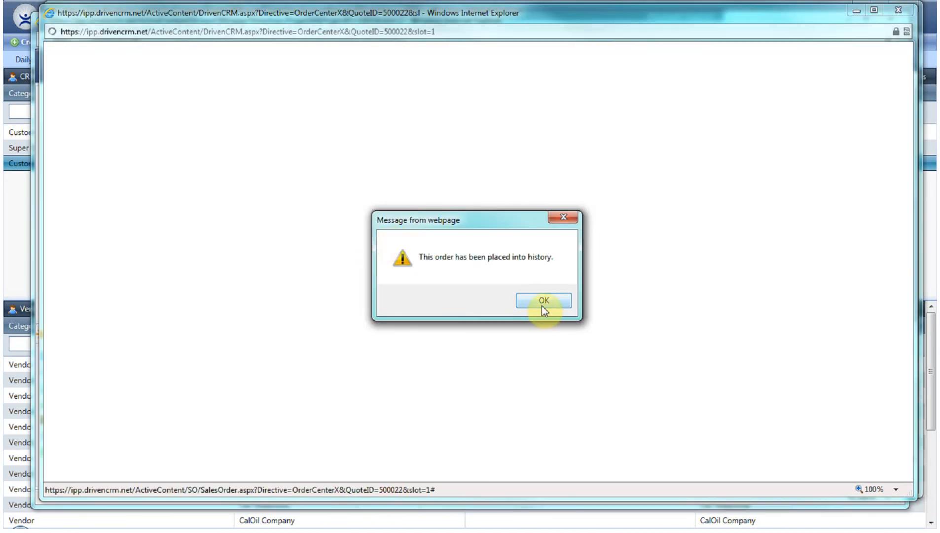
left_click(542, 306)
Step: Open the Installation labor work order 100017 and start recording technician time
left_click(236, 153)
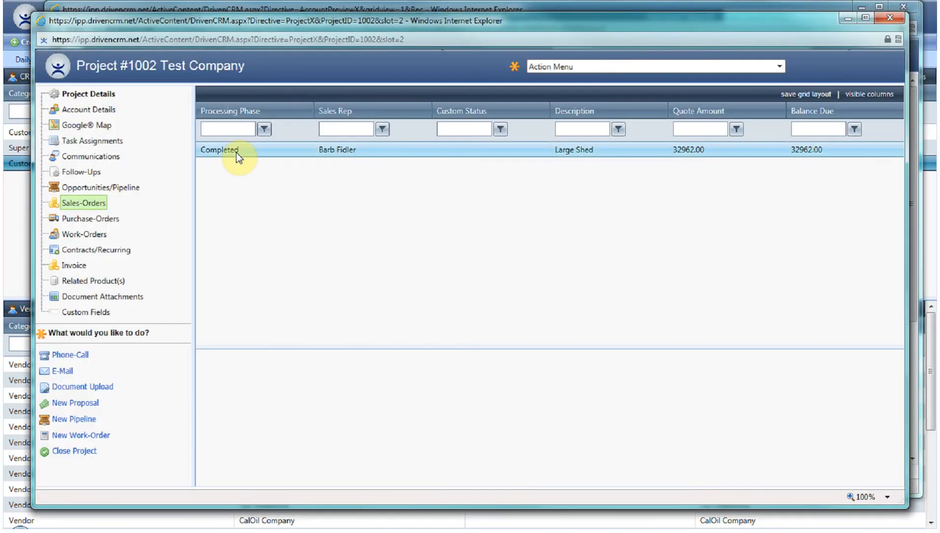
left_click(83, 233)
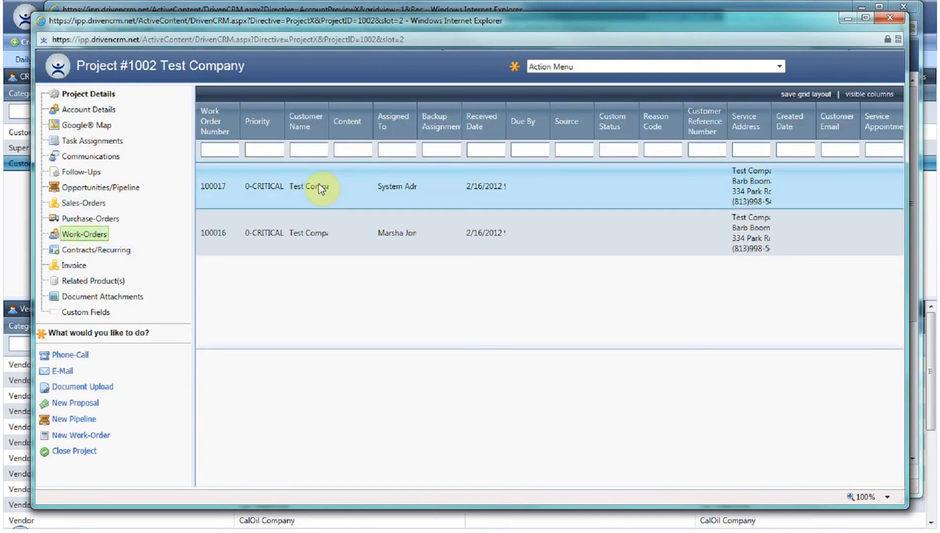
left_click(318, 184)
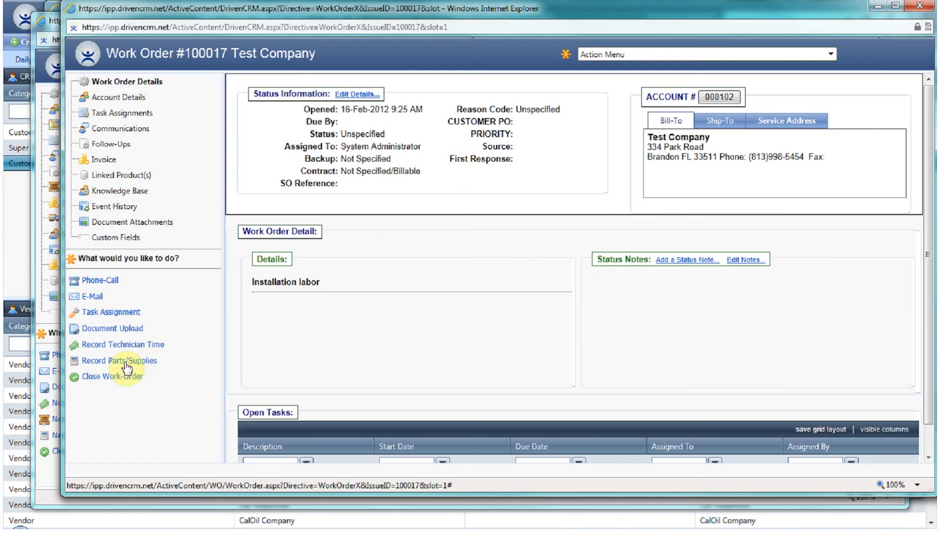
left_click(124, 361)
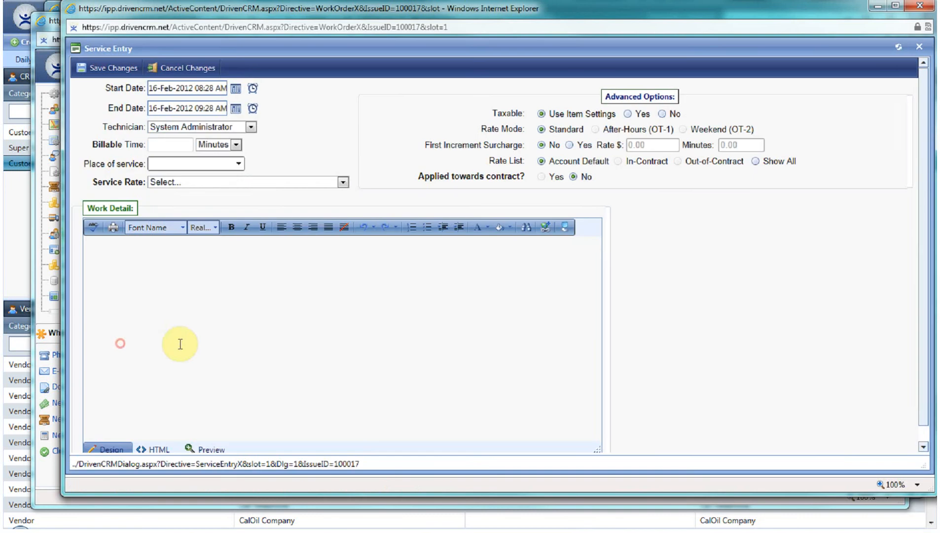
Step: Record technician time on the work order from 17-Feb-2012 9:00 AM to 12:00 PM, 3 hours, on site, Plumbing rate
left_click(235, 89)
left_click(264, 168)
left_click(218, 216)
left_click(235, 108)
left_click(264, 189)
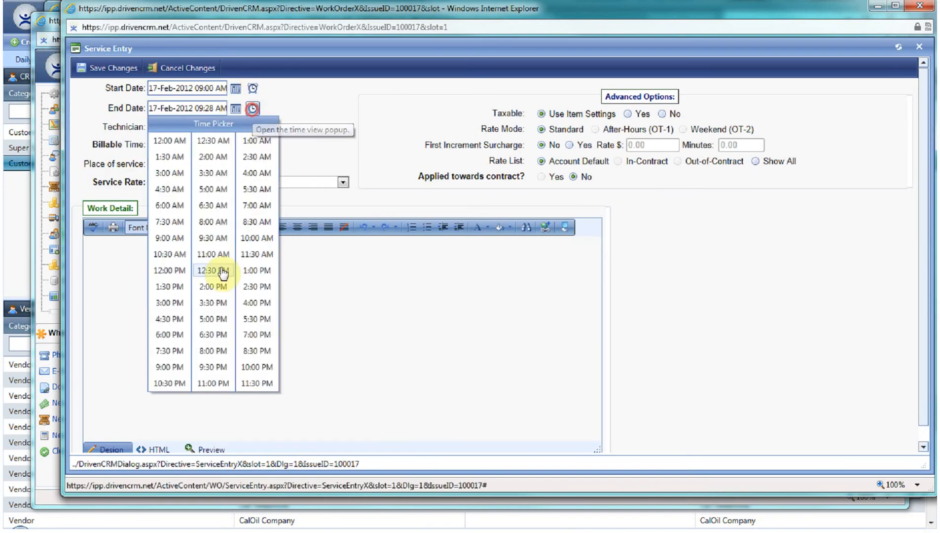
left_click(218, 268)
left_click(188, 161)
left_click(173, 188)
left_click(251, 182)
left_click(218, 352)
left_click(192, 259)
Step: Enter the work detail "install & plumb new shed", save the entry and finalize the work order closeout
type("install & plumb new sh")
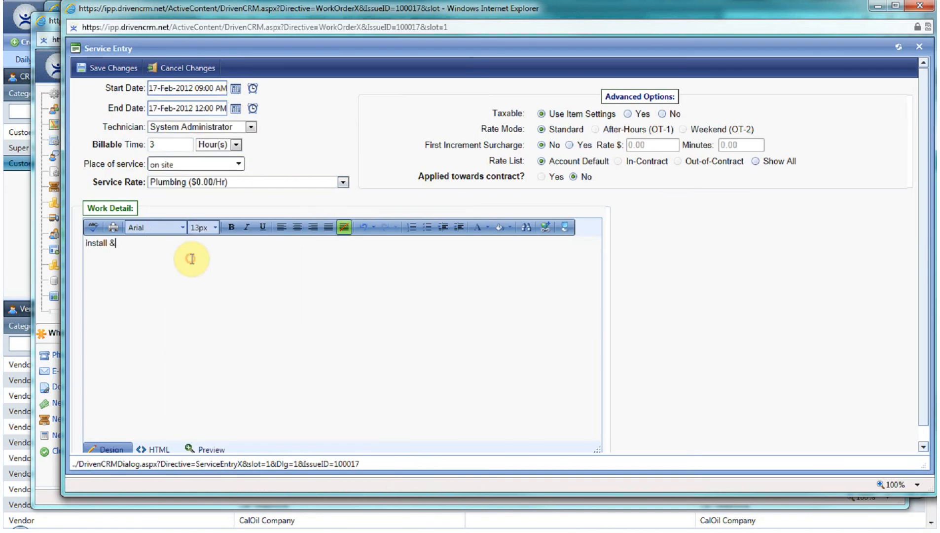
type("ed")
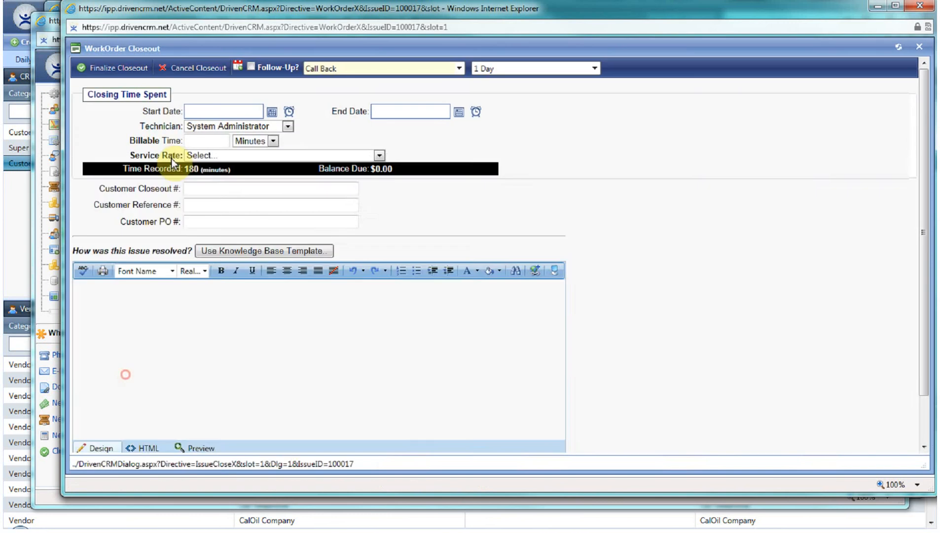
left_click(136, 71)
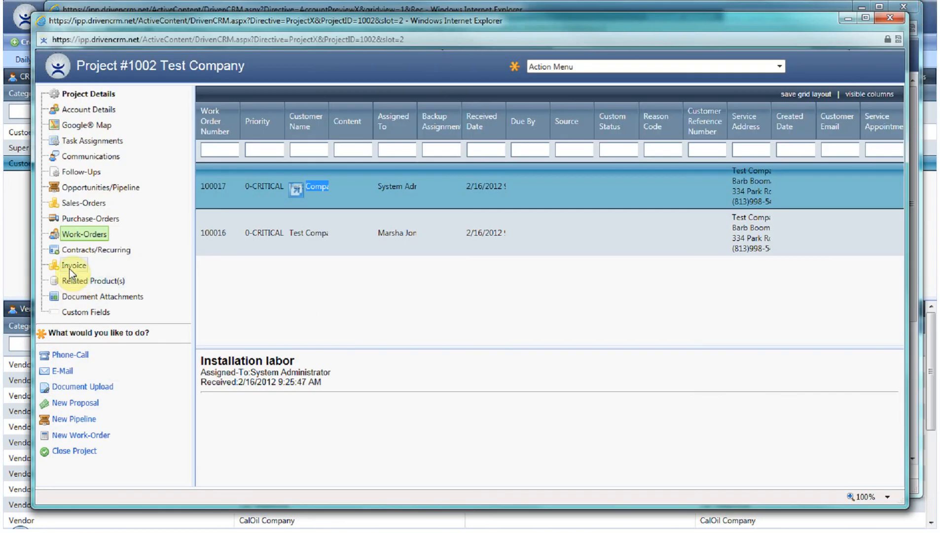
Step: Review the project's invoice line items and close the project
left_click(72, 272)
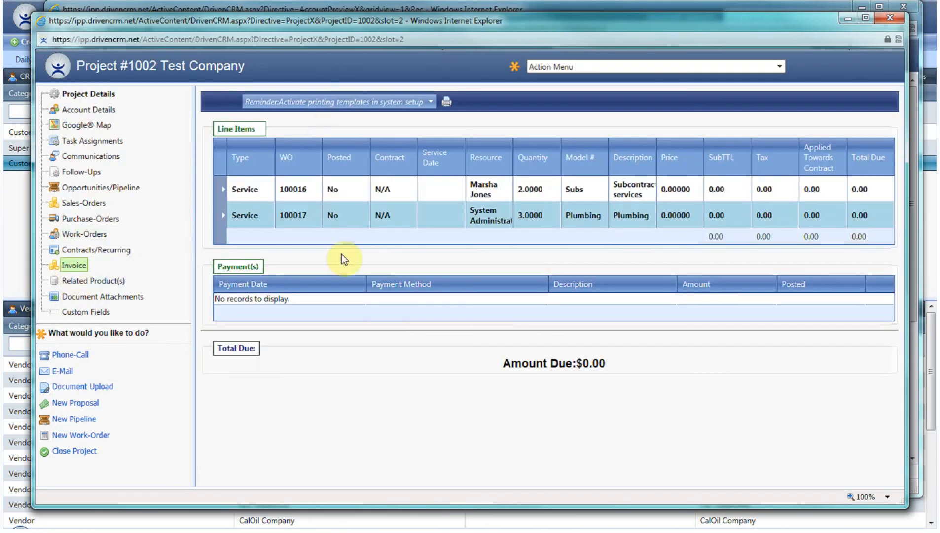
left_click(412, 104)
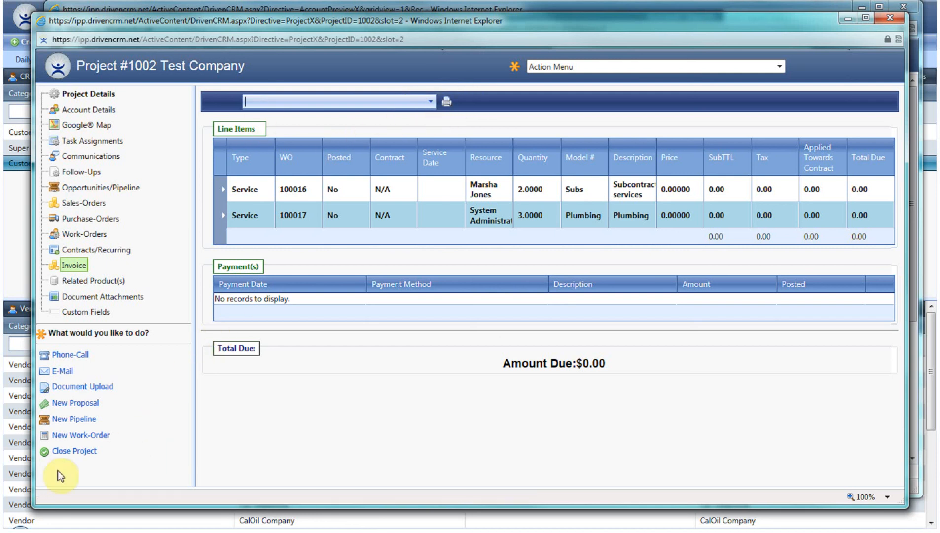
left_click(67, 451)
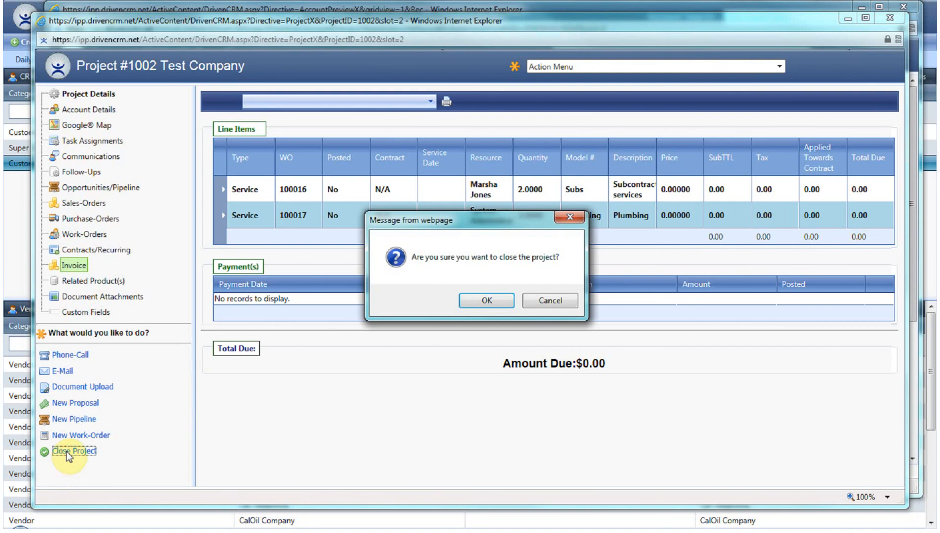
left_click(482, 301)
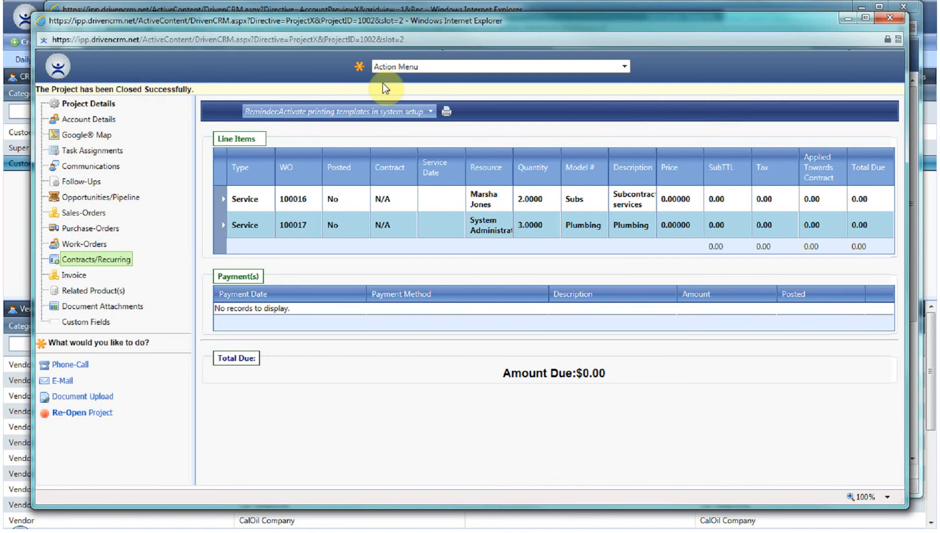
Step: Close the project window, view the account's project list, then close the account window
left_click(896, 19)
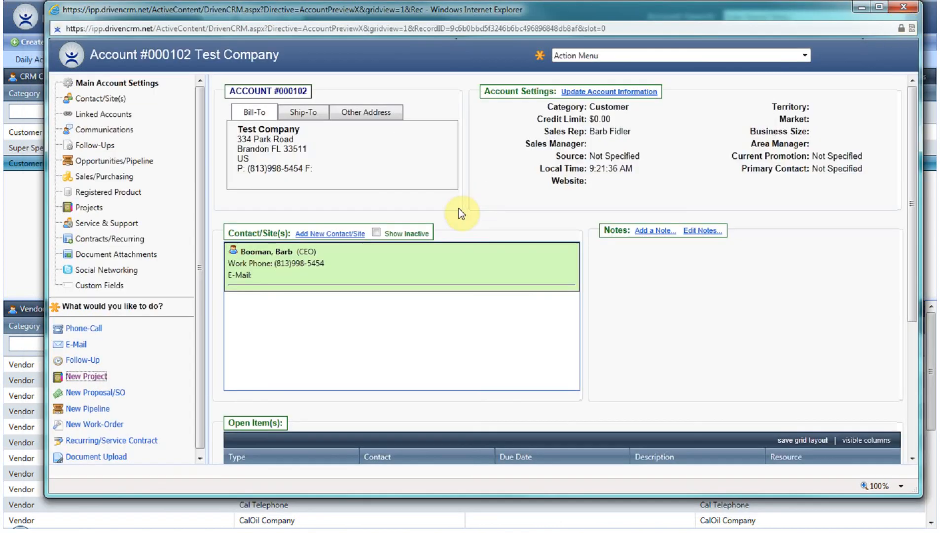
left_click(87, 209)
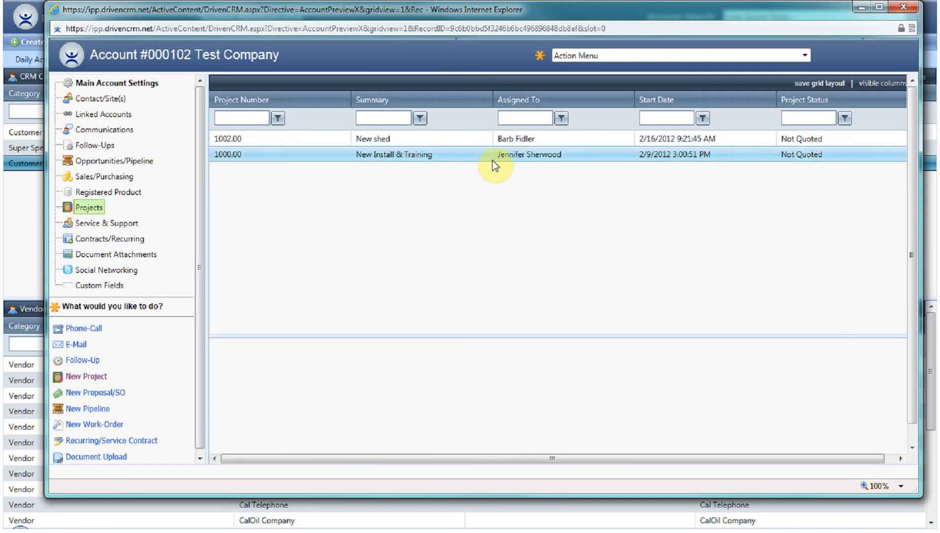
left_click(905, 8)
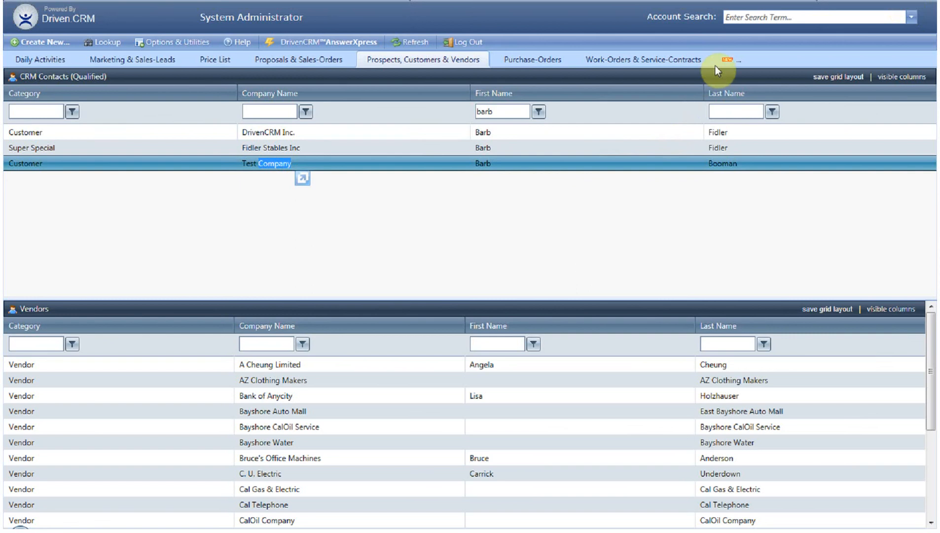
Step: Create a new workspace tab named "Projects" with the two-panel stacked layout
left_click(726, 60)
left_click(457, 201)
type("Projects")
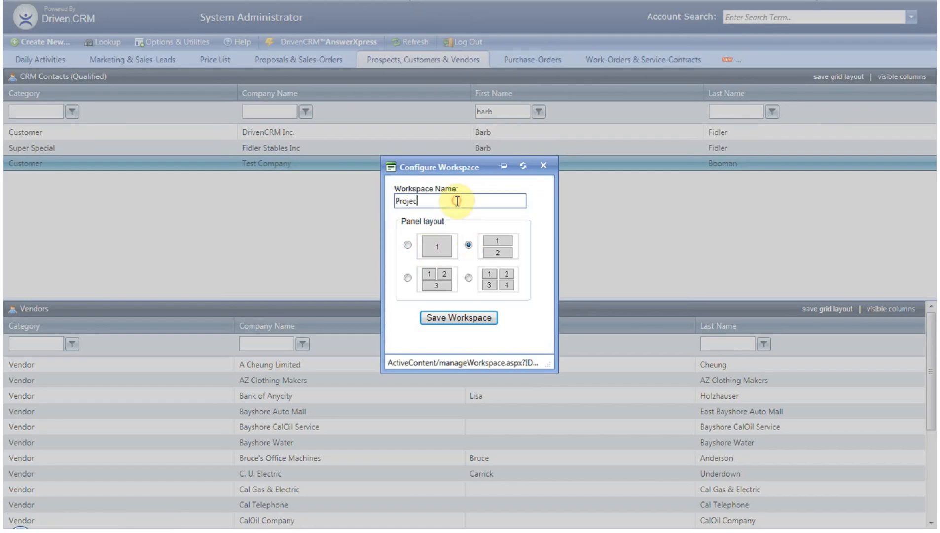
left_click(459, 318)
Step: Configure the workspace's first panel as a Projects component showing Open Projects (ALL)
left_click(340, 270)
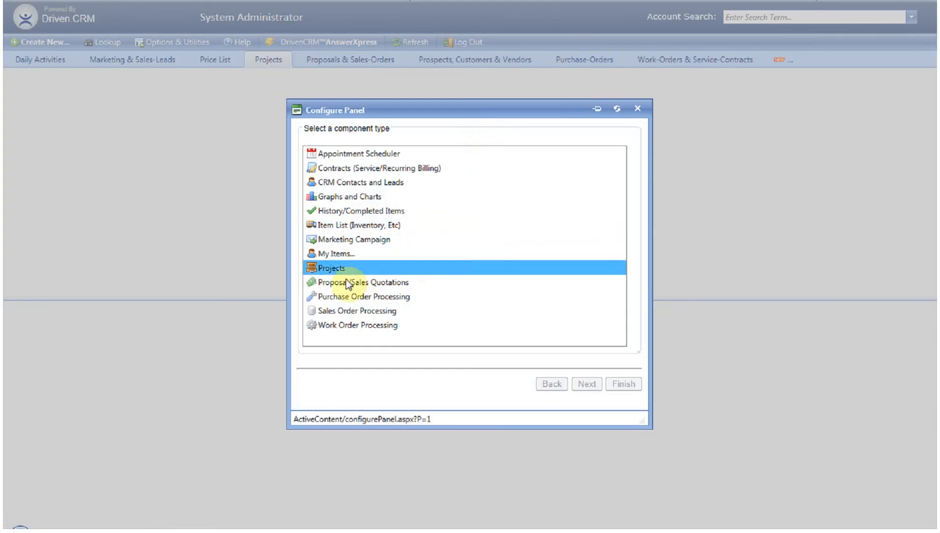
left_click(591, 384)
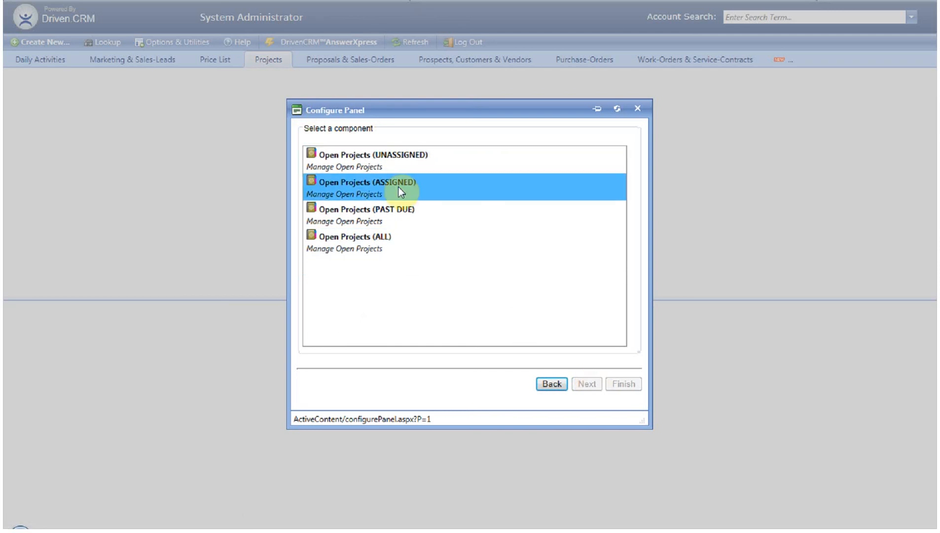
left_click(380, 242)
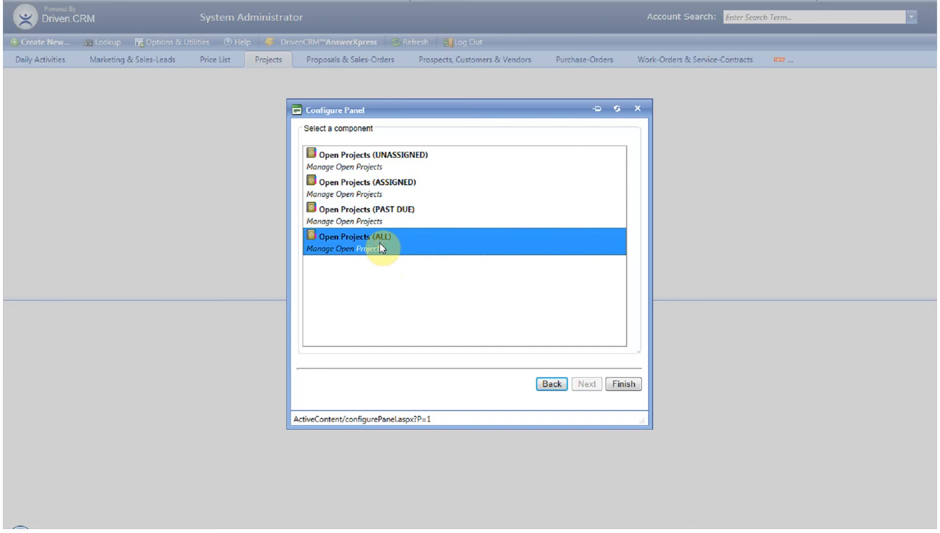
left_click(621, 380)
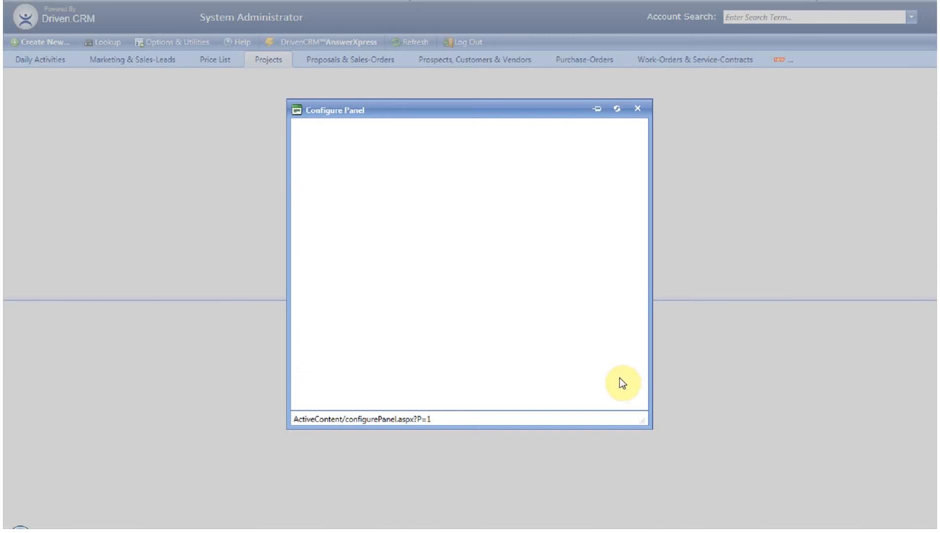